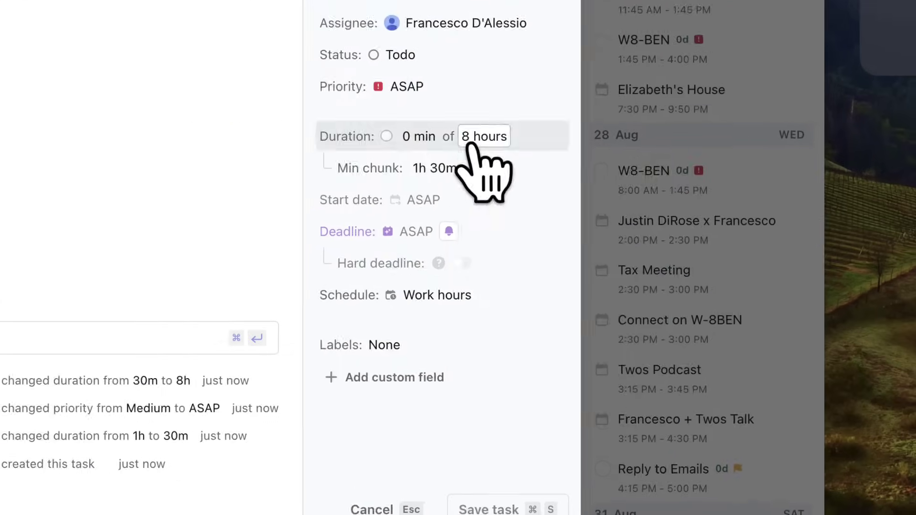
Set the W8-BEN task's duration to 4 hours
left_click(654, 280)
left_click(662, 458)
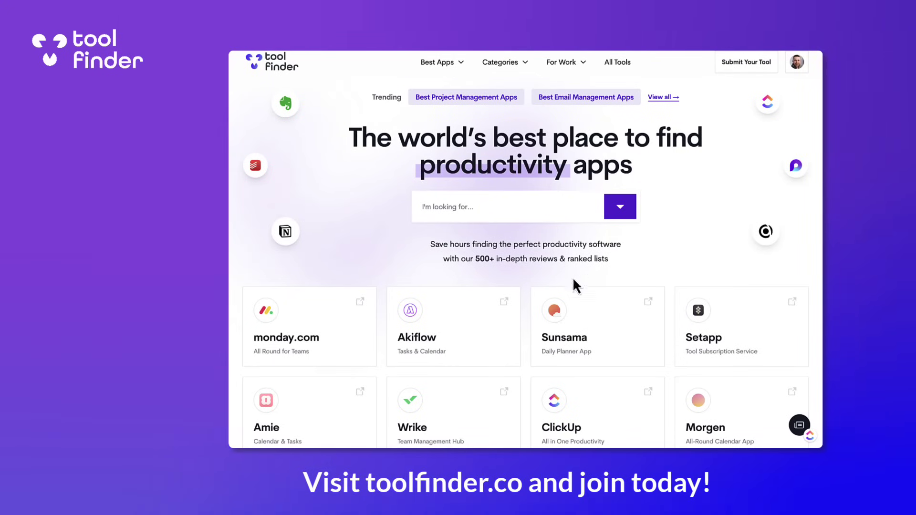
Open the Sunsama review from Tool Finder's home page and scroll through the listing
scroll(574, 284, "down", 3)
left_click(597, 225)
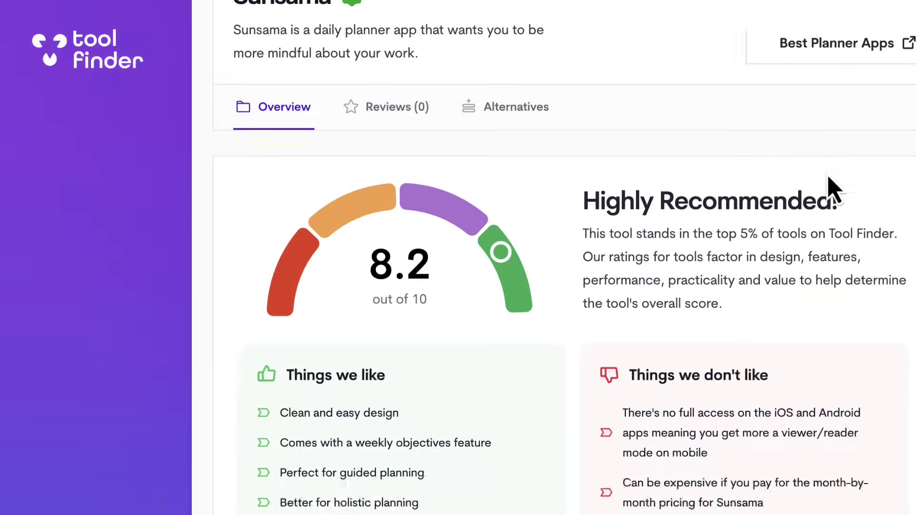
scroll(653, 181, "down", 15)
scroll(834, 189, "up", 12)
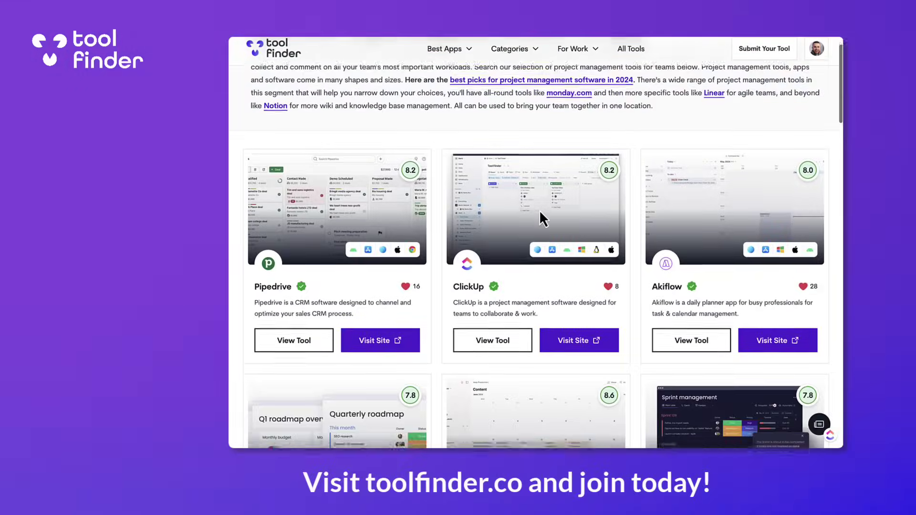
scroll(539, 210, "down", 10)
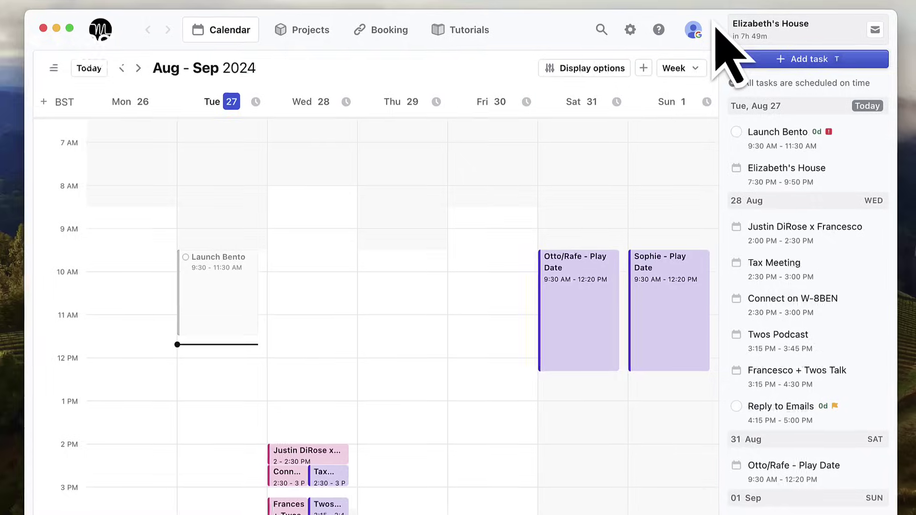
Create a task named 'Motion Review' on Tuesday Aug 27 and open its details
scroll(605, 391, "down", 3)
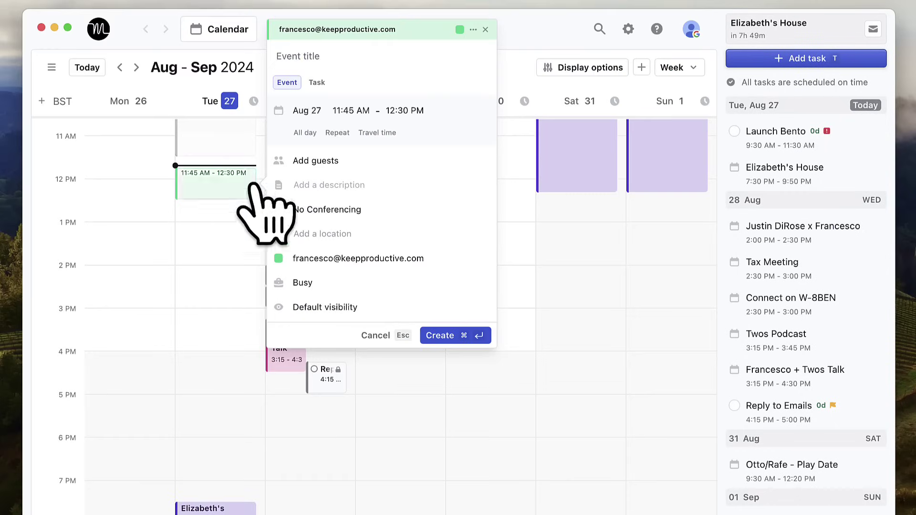
left_click(317, 83)
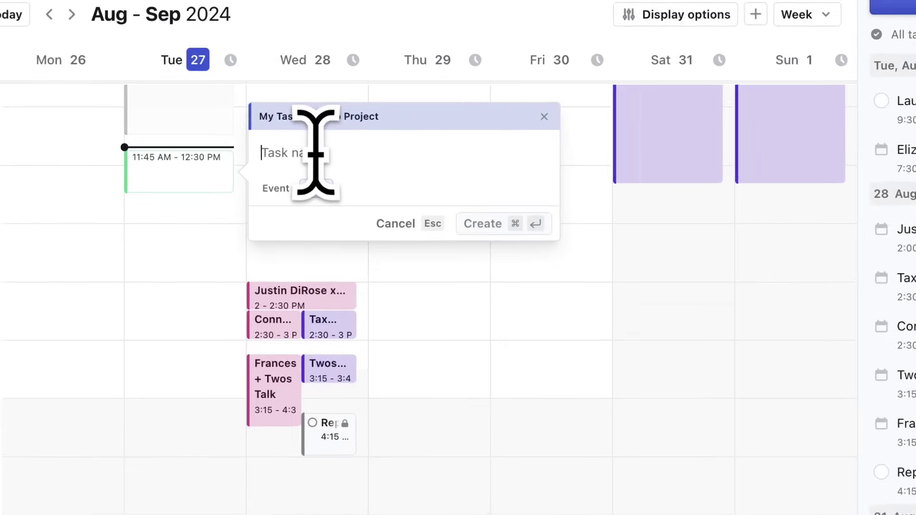
type("Motion Review")
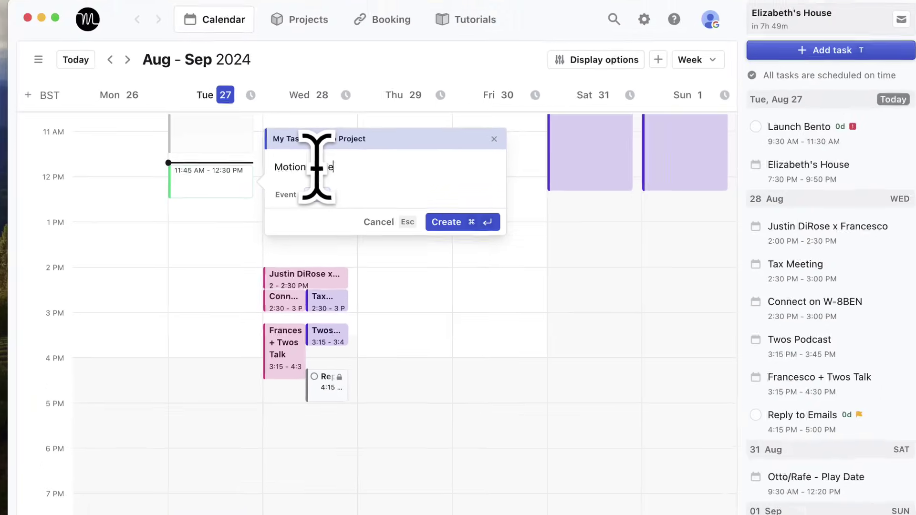
key("super+Return")
left_click(239, 187)
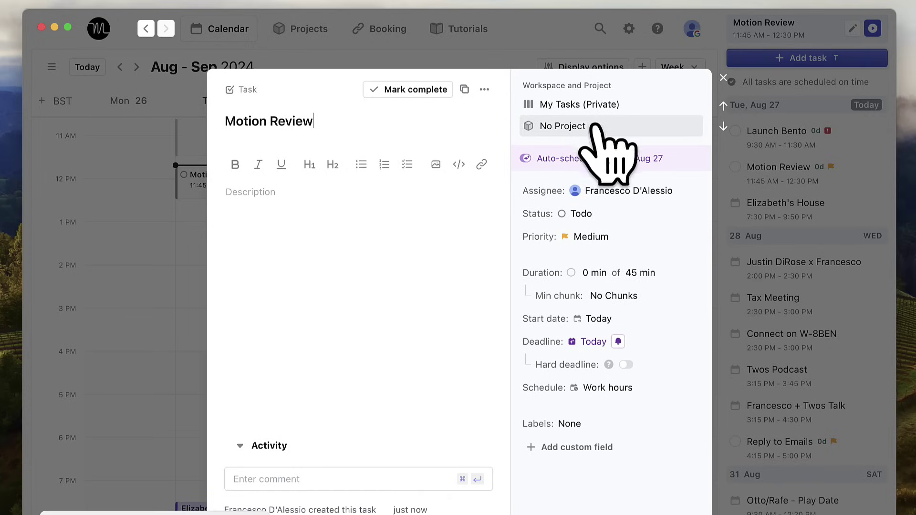
Move Motion Review into the Reviews project with High priority and add a description
left_click(666, 126)
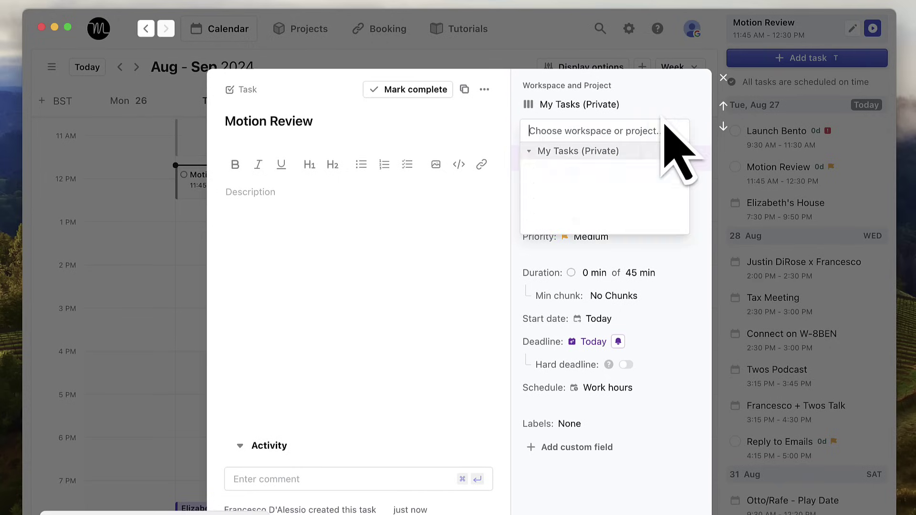
left_click(663, 196)
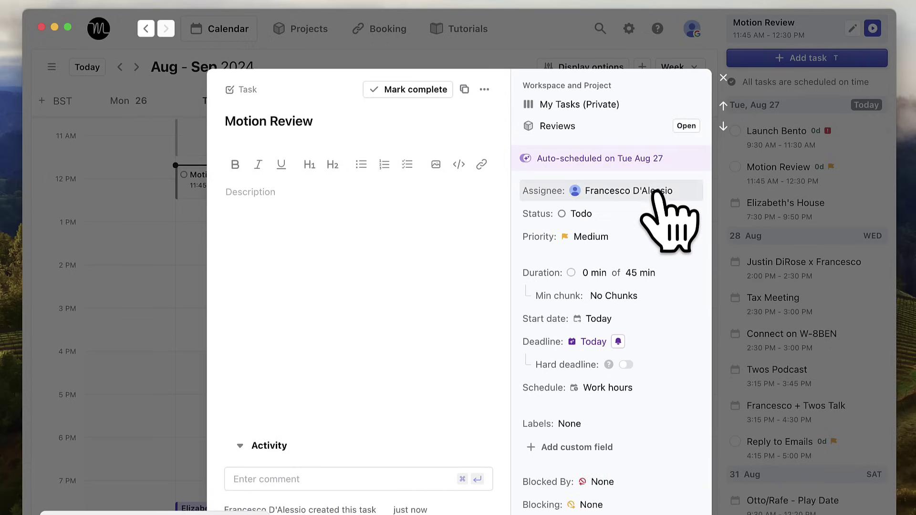
left_click(648, 239)
left_click(615, 312)
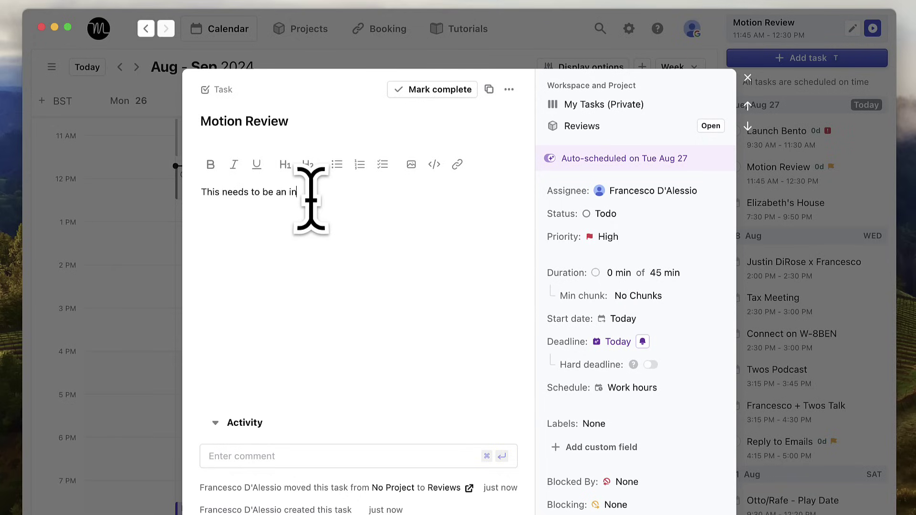
type("depth view")
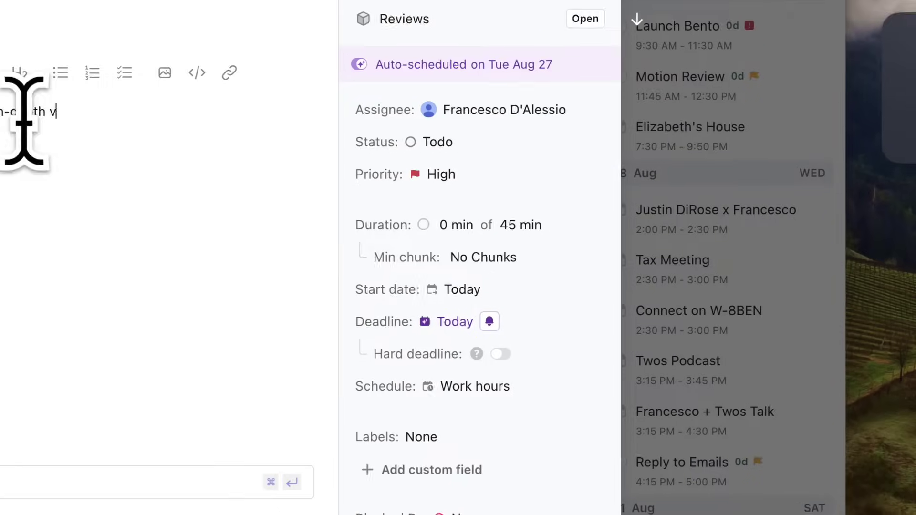
Give Motion Review a 2-hour duration in 1-hour chunks and a Tomorrow deadline
left_click(286, 3)
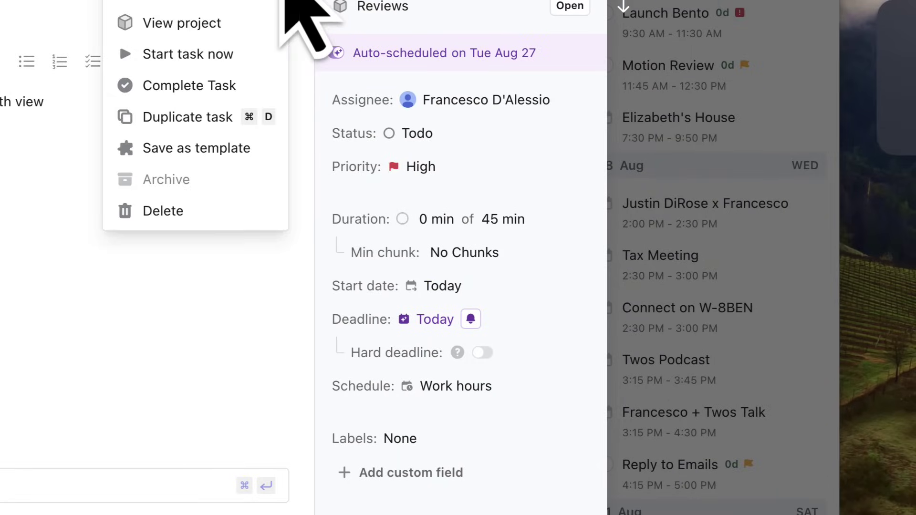
left_click(307, 358)
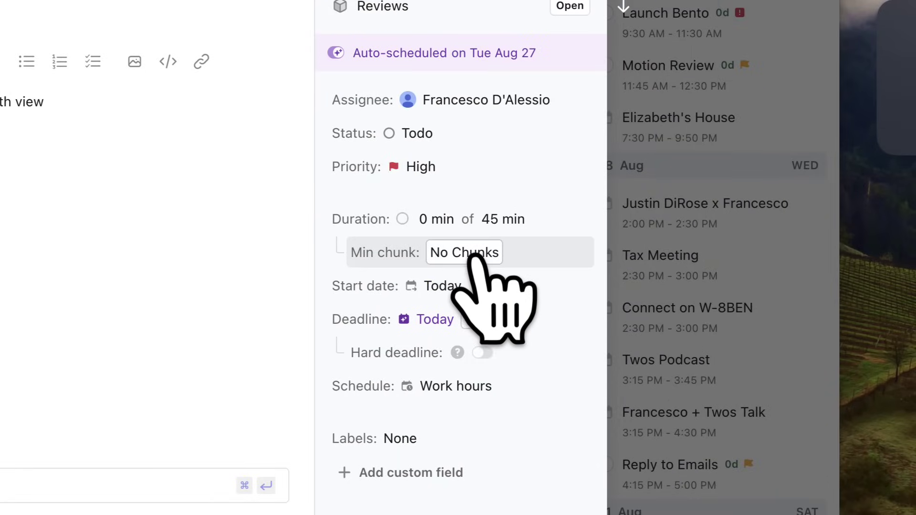
left_click(461, 253)
left_click(475, 321)
left_click(501, 222)
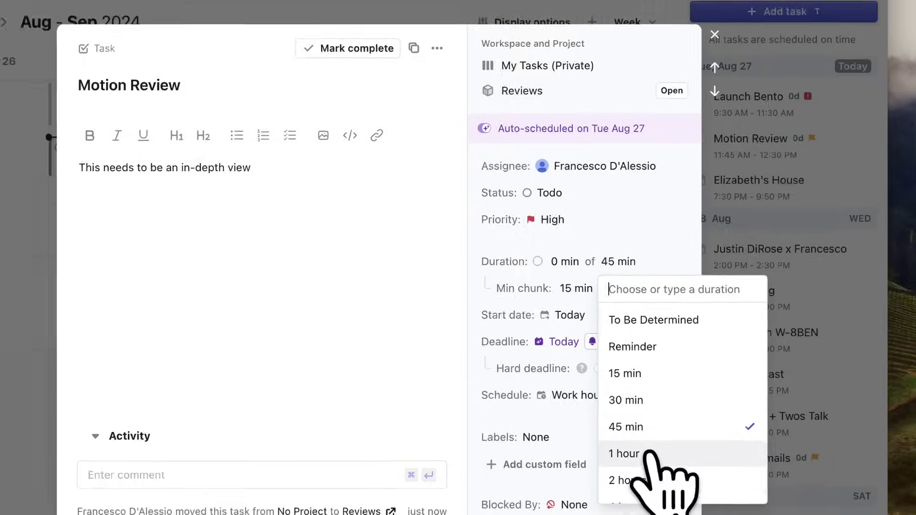
left_click(514, 493)
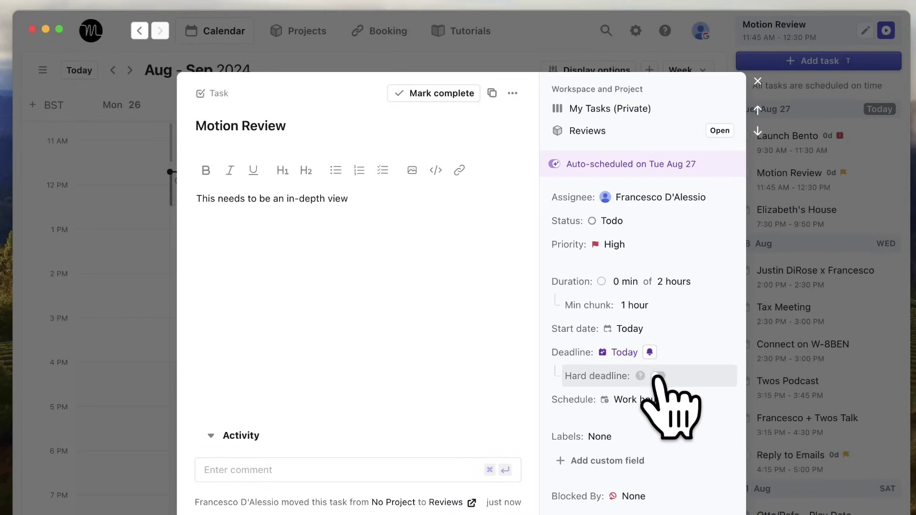
left_click(674, 353)
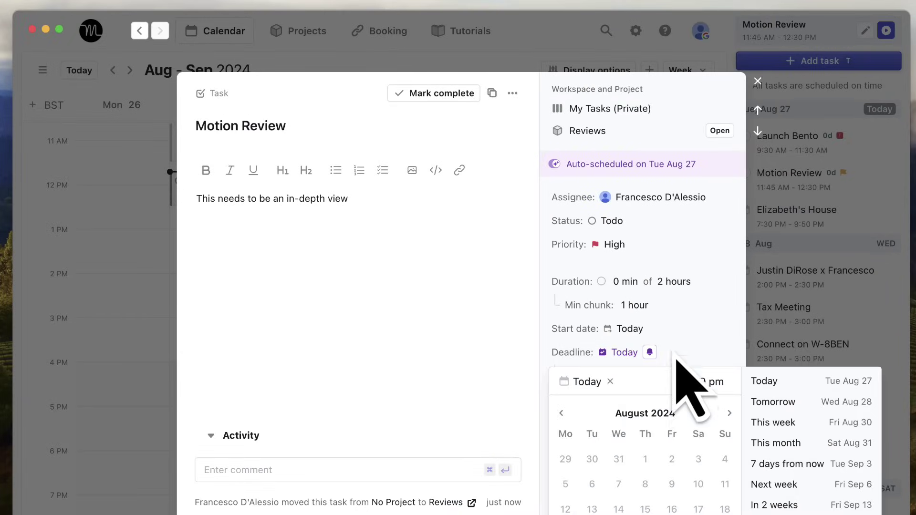
left_click(773, 402)
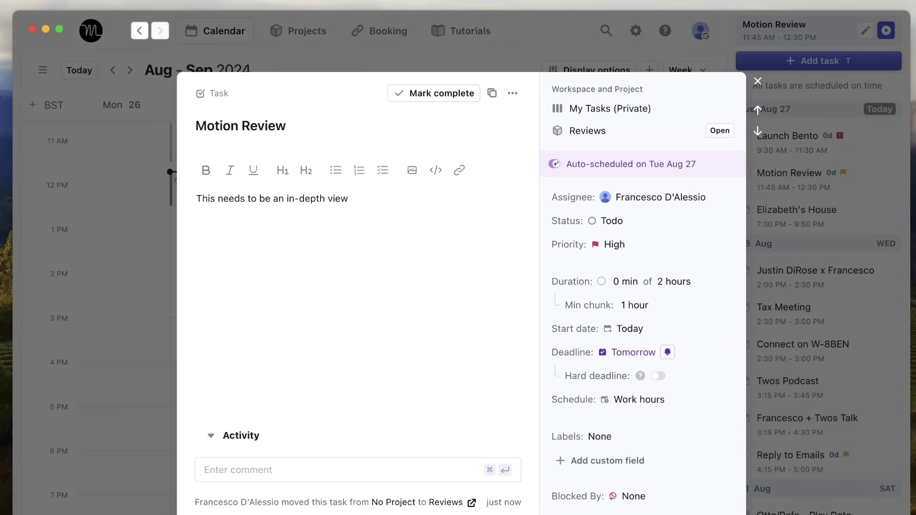
left_click(757, 81)
Book a W8-BEN task at 1:15–2:15 PM on Tuesday Aug 27 and view its details
scroll(232, 250, "up", 5)
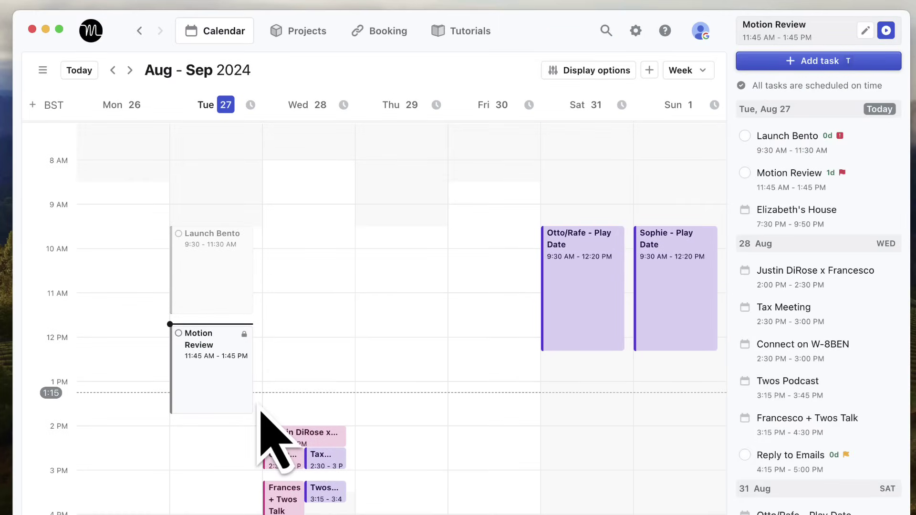
left_click(259, 415)
left_click(326, 310)
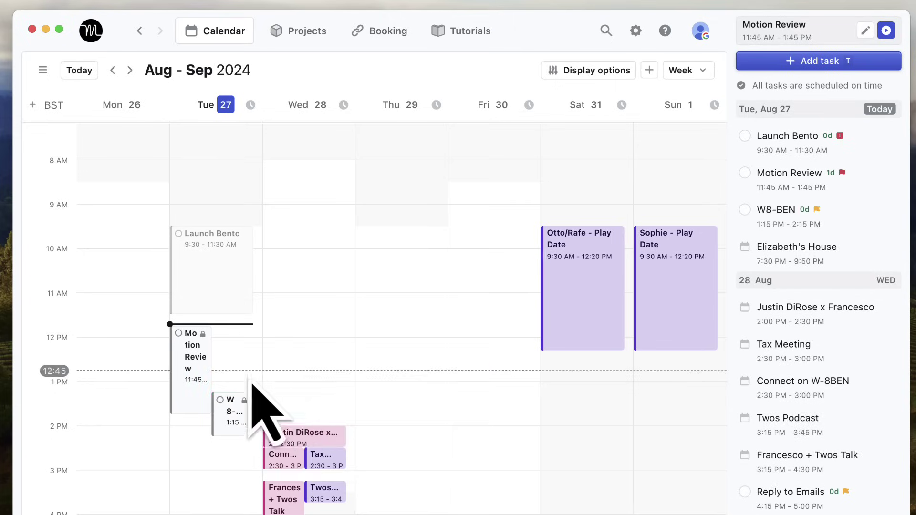
left_click(242, 403)
Set W8-BEN's priority to ASAP and its duration to 30 min
left_click(615, 244)
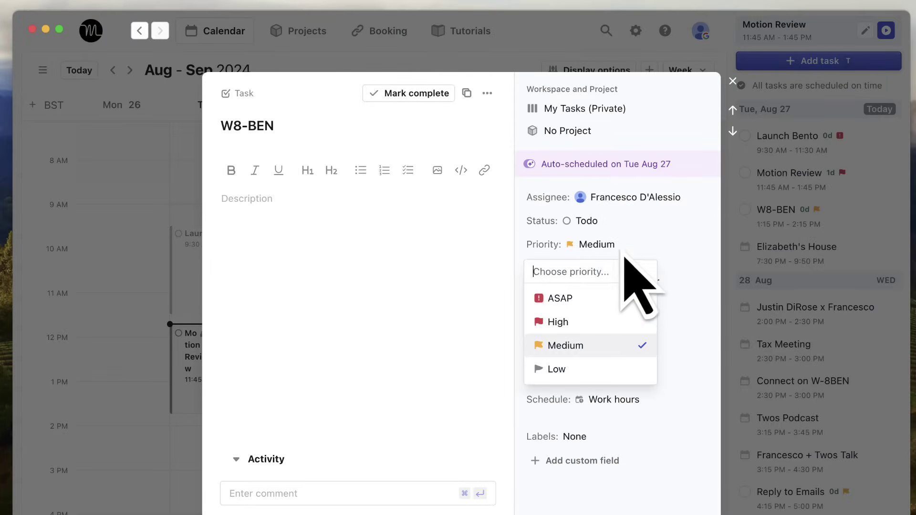
left_click(619, 298)
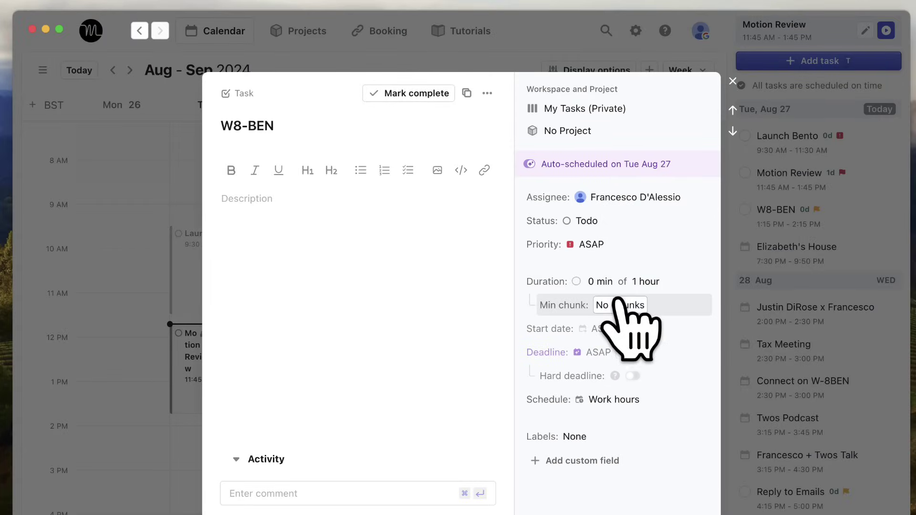
left_click(648, 282)
left_click(674, 432)
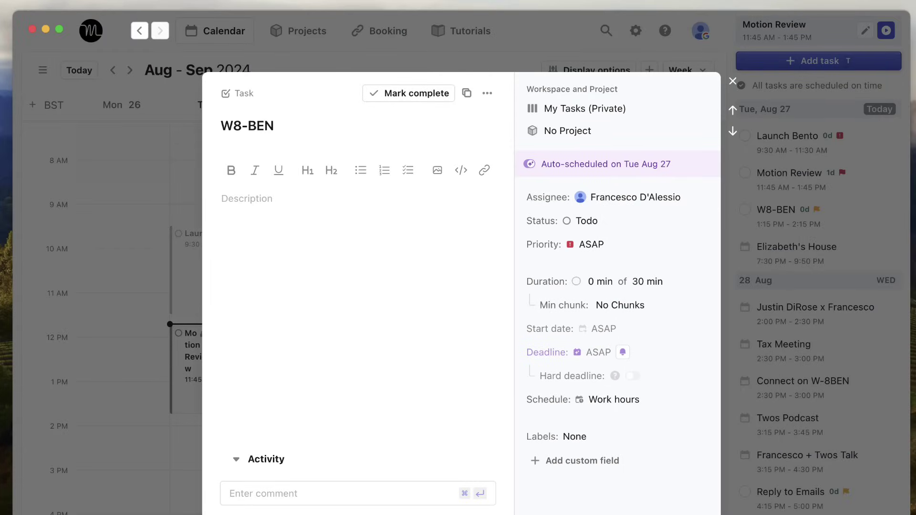
left_click(760, 334)
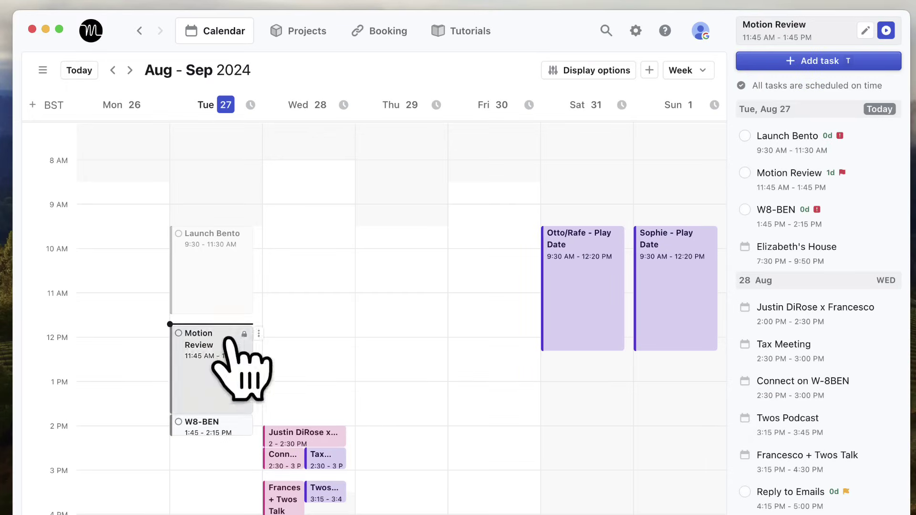
Change W8-BEN to an 8-hour duration with a 1h 30m minimum chunk
scroll(232, 435, "down", 3)
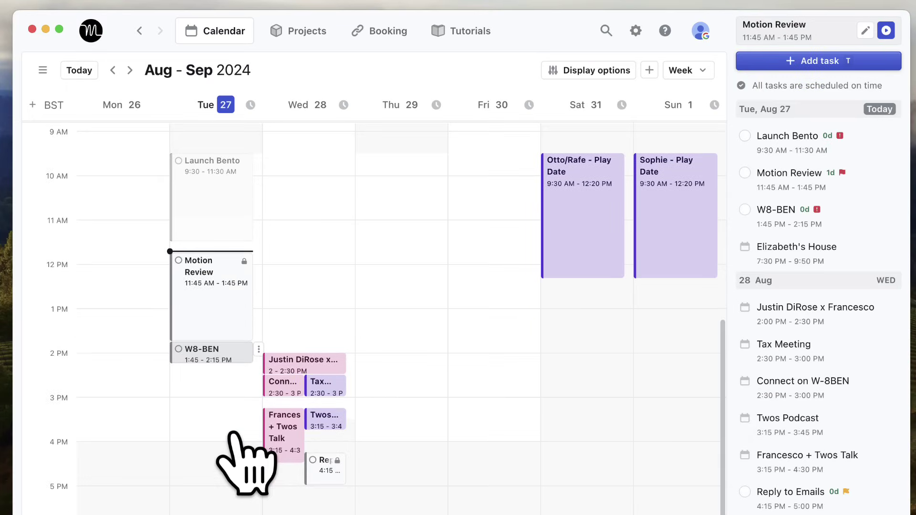
left_click(241, 350)
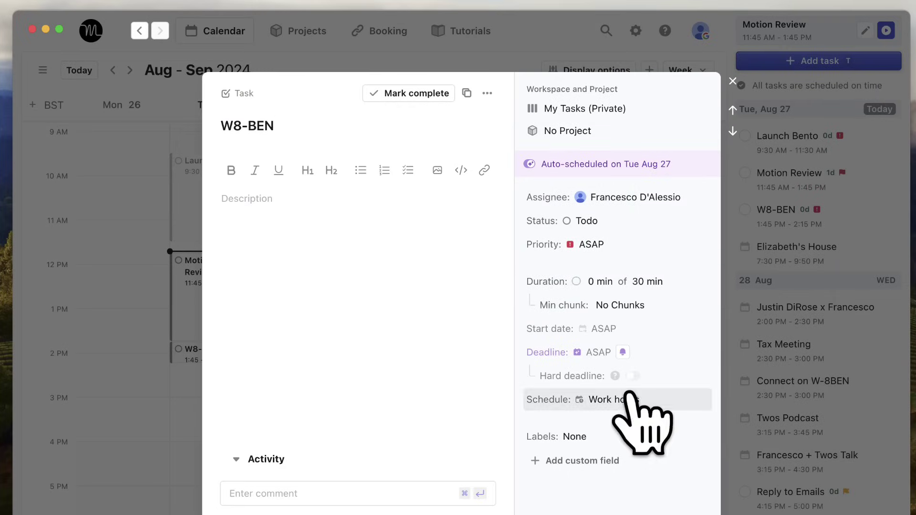
left_click(648, 282)
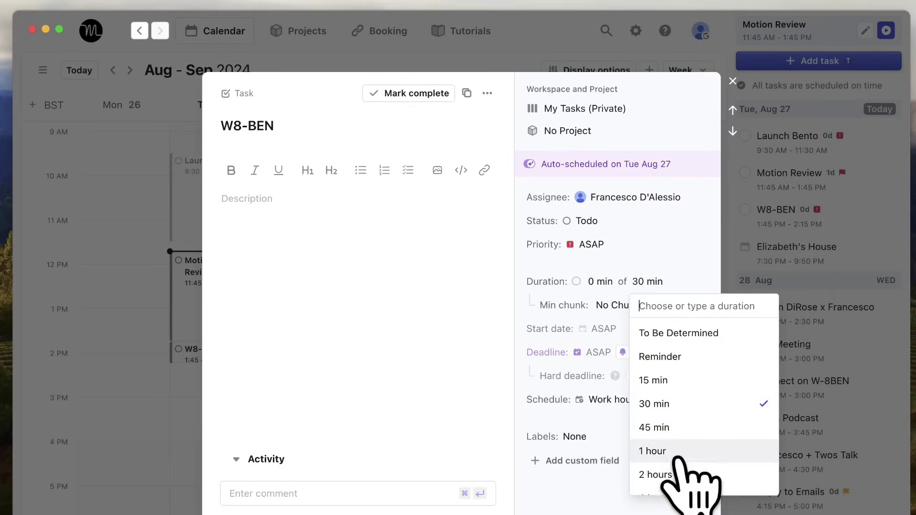
scroll(685, 472, "down", 3)
left_click(683, 466)
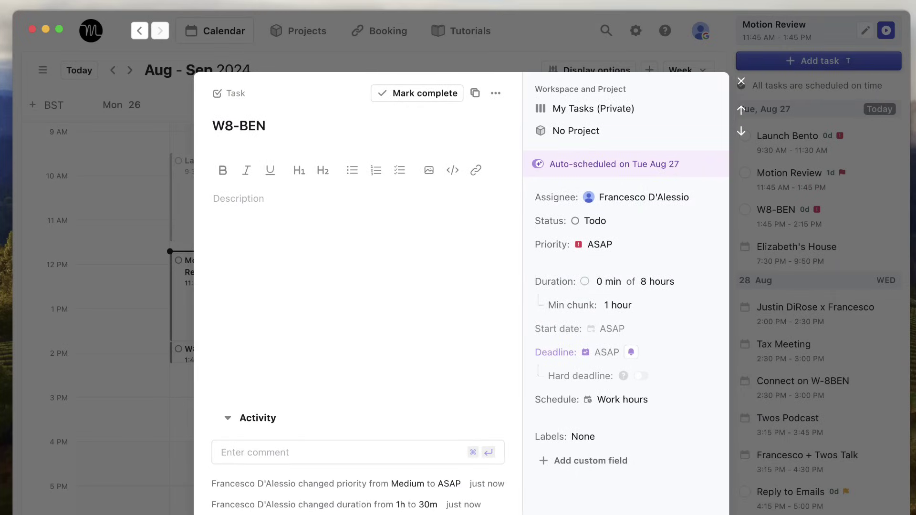
left_click(658, 307)
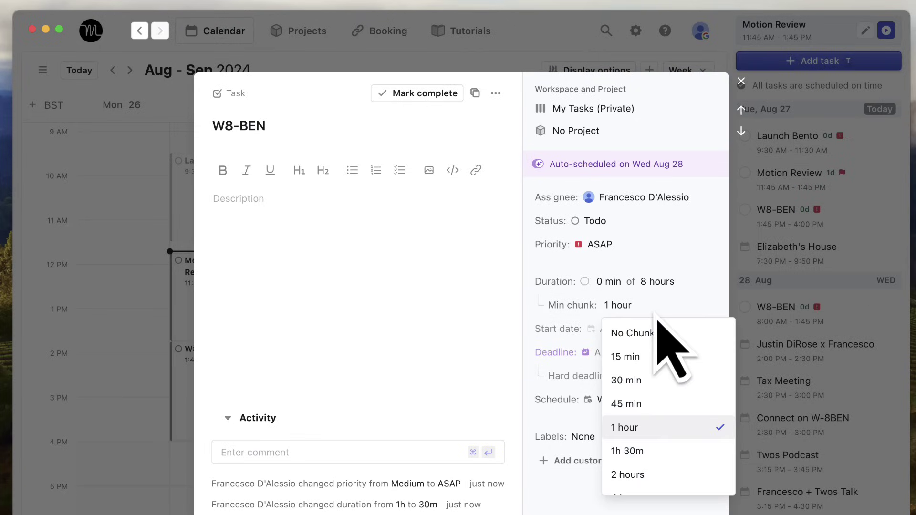
left_click(665, 451)
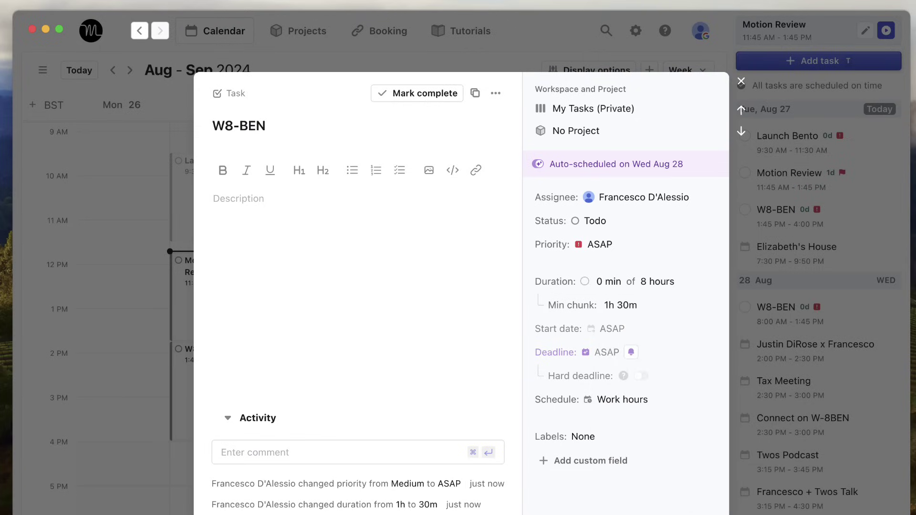
left_click(741, 81)
Cut the Tuesday W8-BEN task from 8 hours to 4 hours and review the updated schedule
scroll(448, 330, "up", 3)
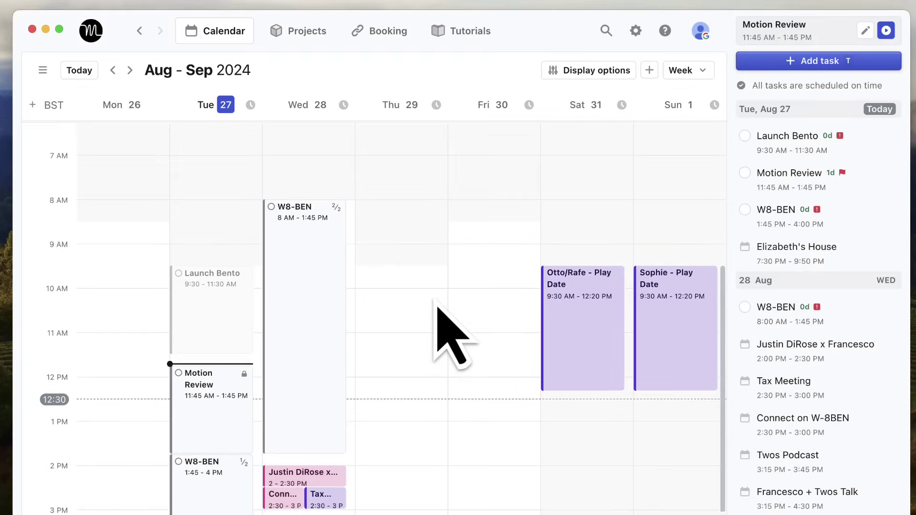
scroll(450, 334, "down", 1)
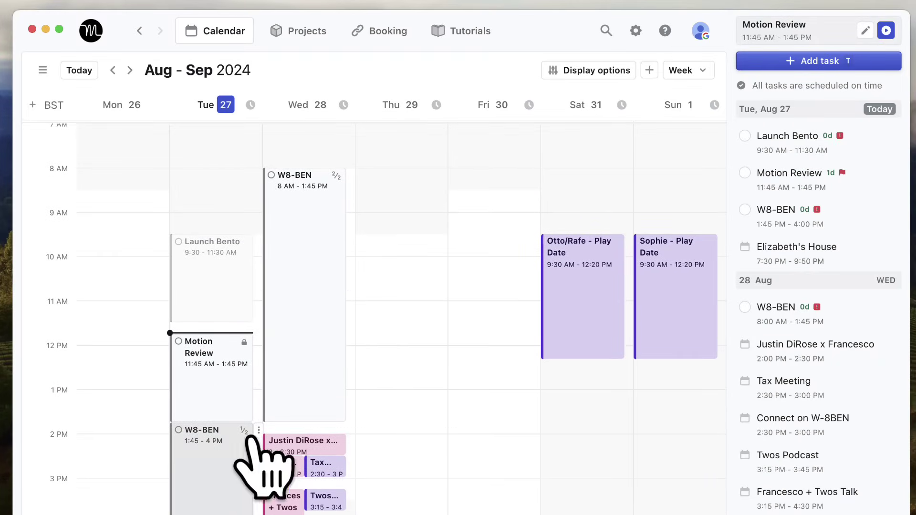
left_click(235, 441)
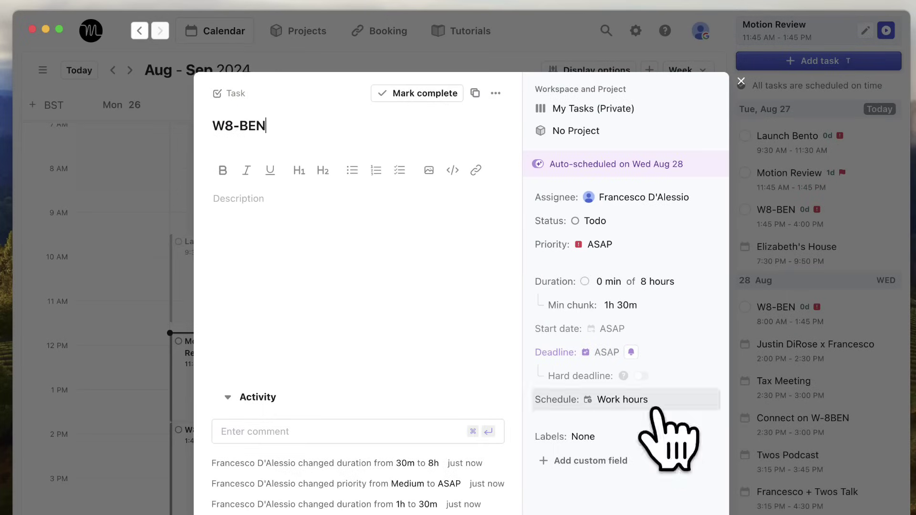
left_click(657, 282)
left_click(685, 456)
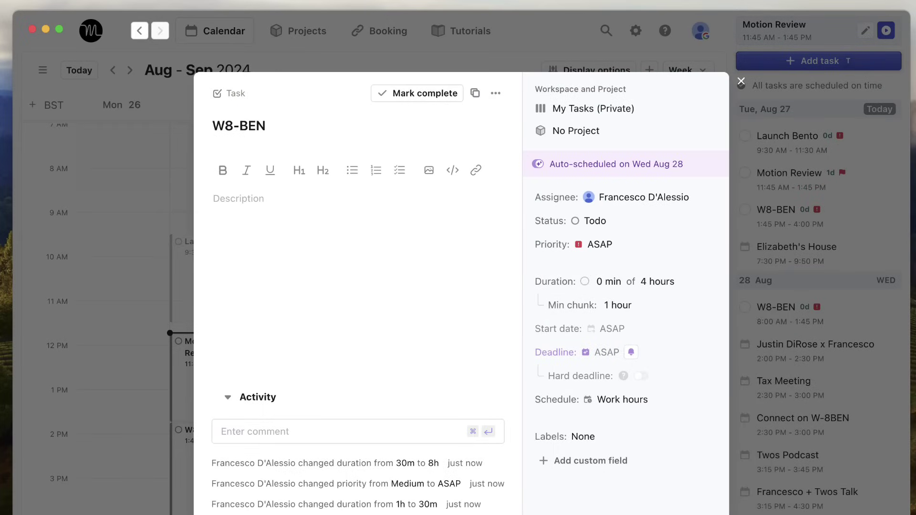
left_click(814, 215)
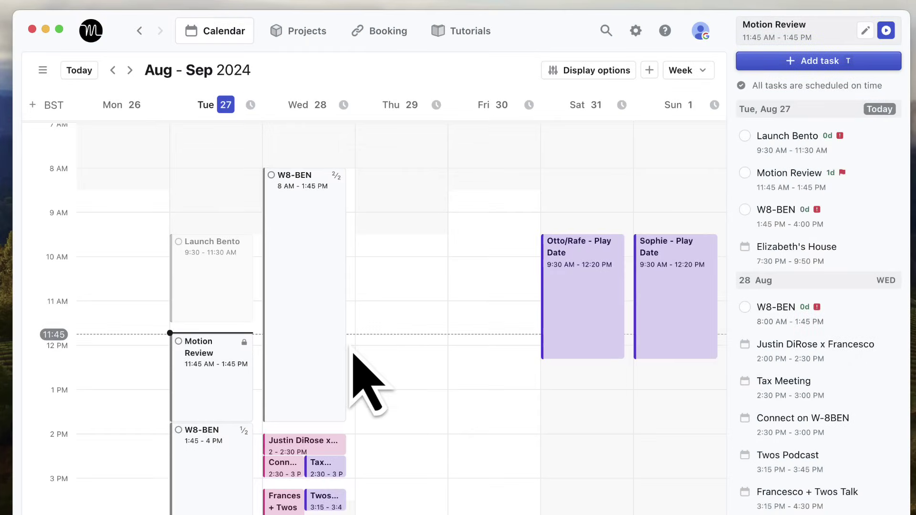
scroll(353, 355, "up", 1)
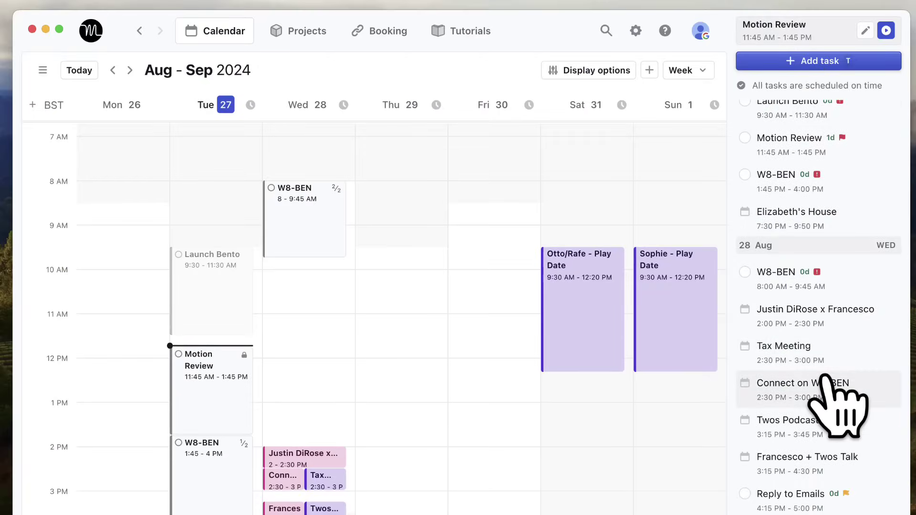
scroll(830, 381, "up", 1)
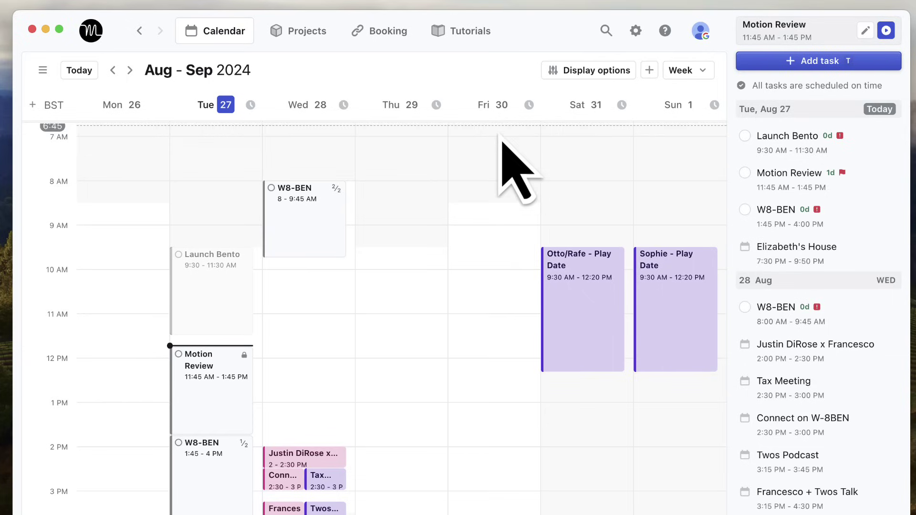
Open the Projects Gantt and inspect YouTube Launch's details and priority options
left_click(332, 36)
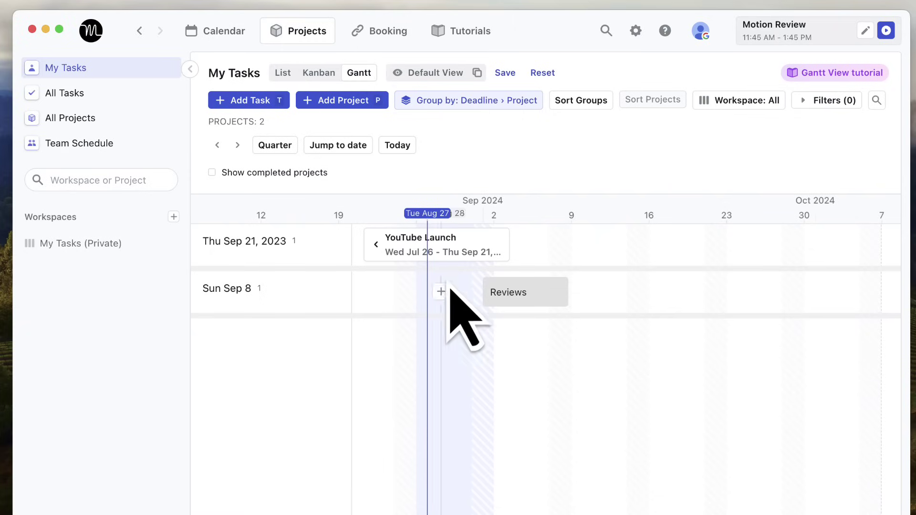
left_click(457, 251)
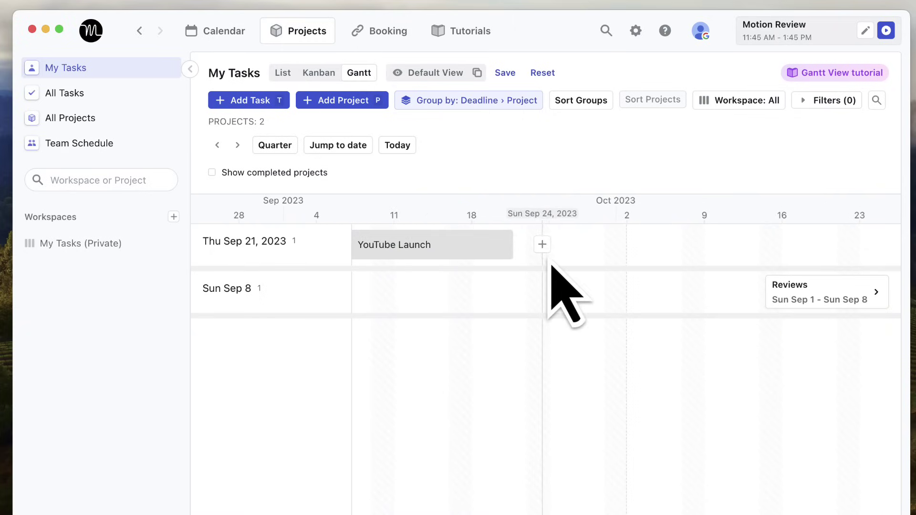
left_click(517, 244)
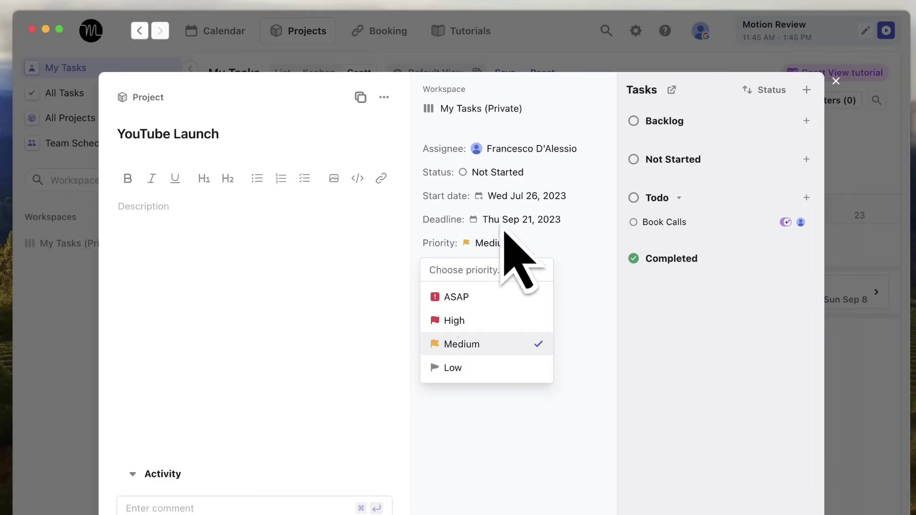
left_click(589, 351)
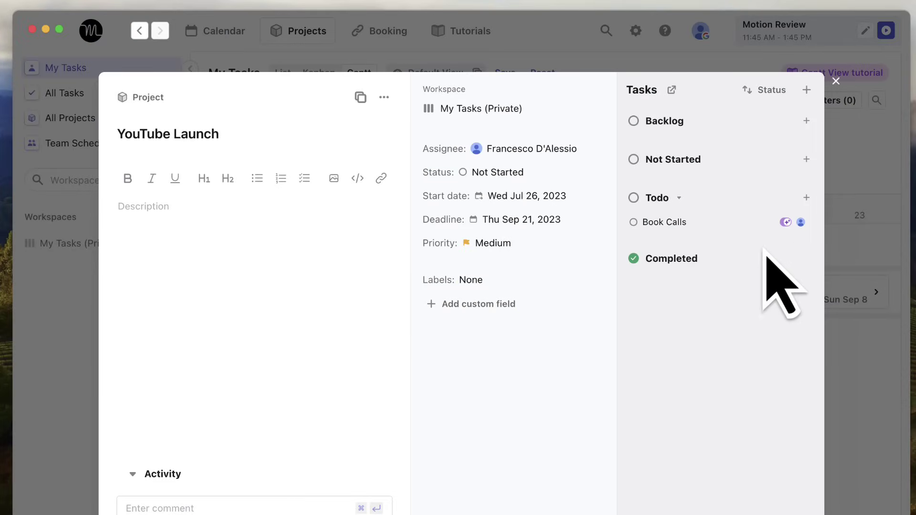
left_click(857, 162)
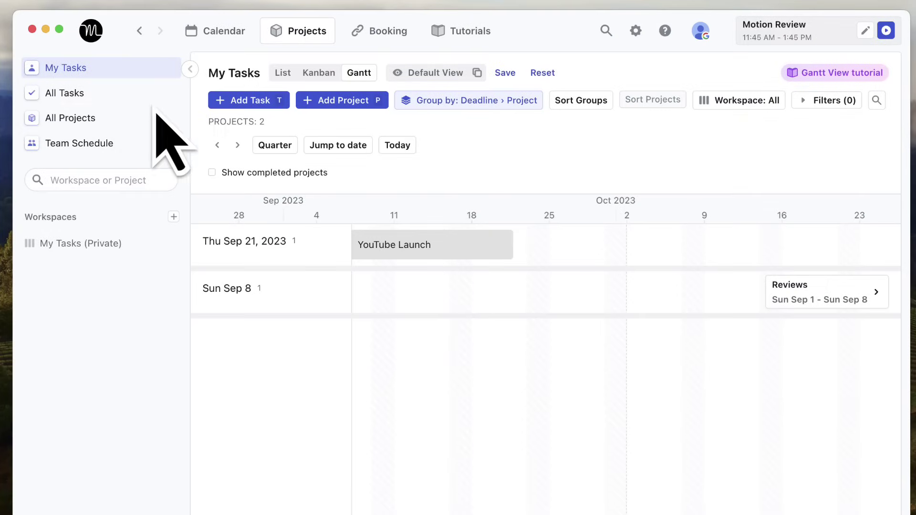
Move YouTube Launch to Sun Sep 8 in Kanban, include My Tasks (Private), then return to Gantt
left_click(327, 74)
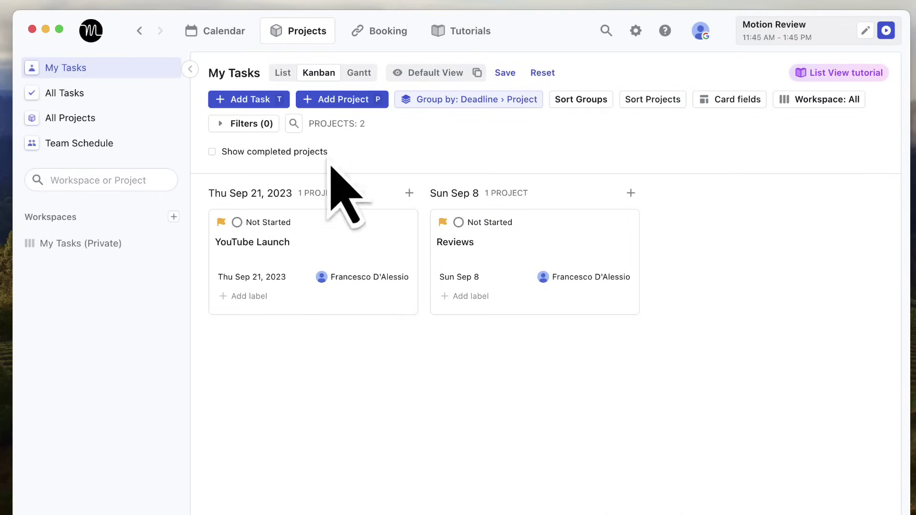
left_click_drag(302, 230, 525, 258)
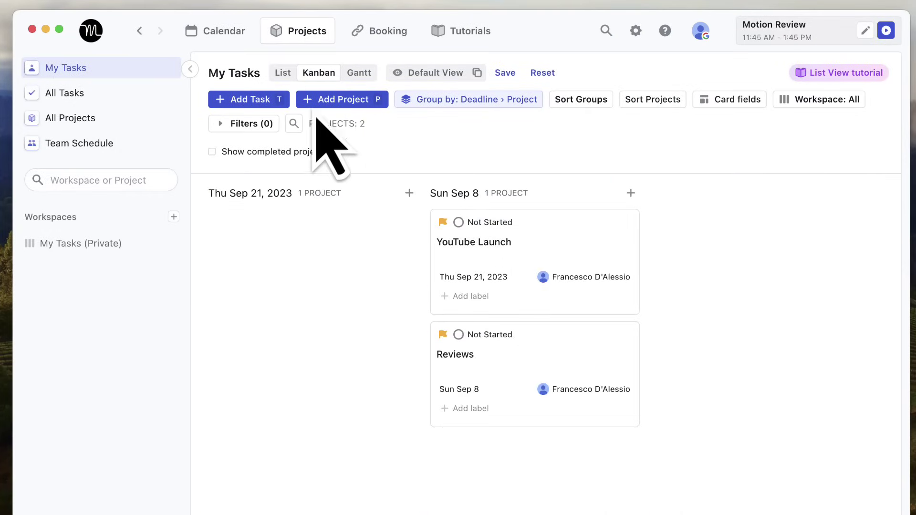
left_click(282, 73)
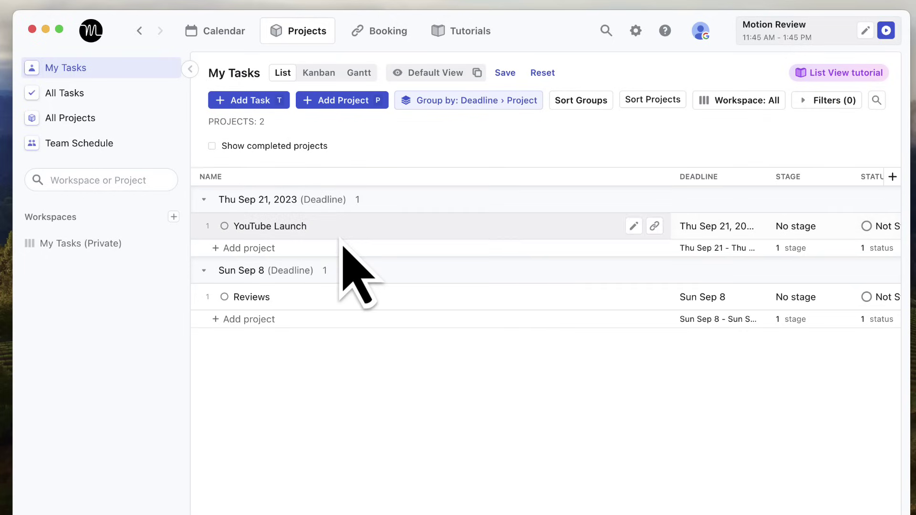
left_click(592, 106)
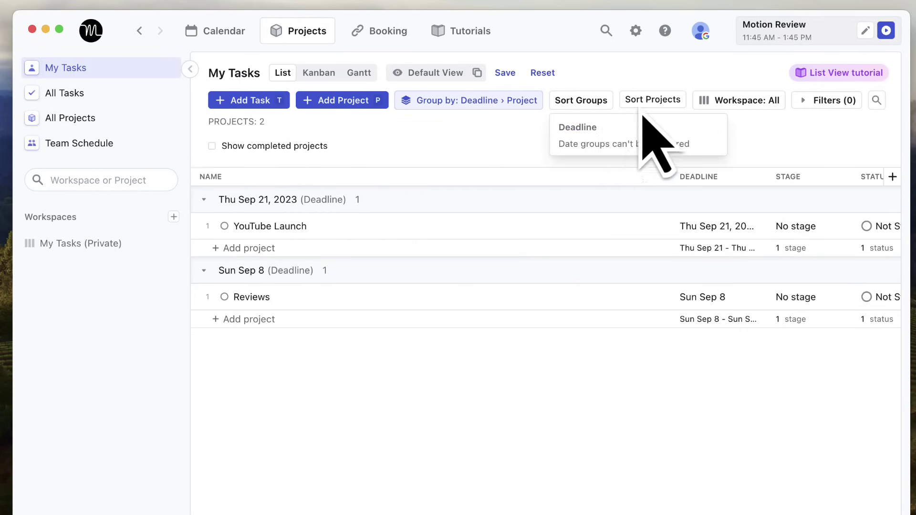
left_click(728, 101)
left_click(735, 152)
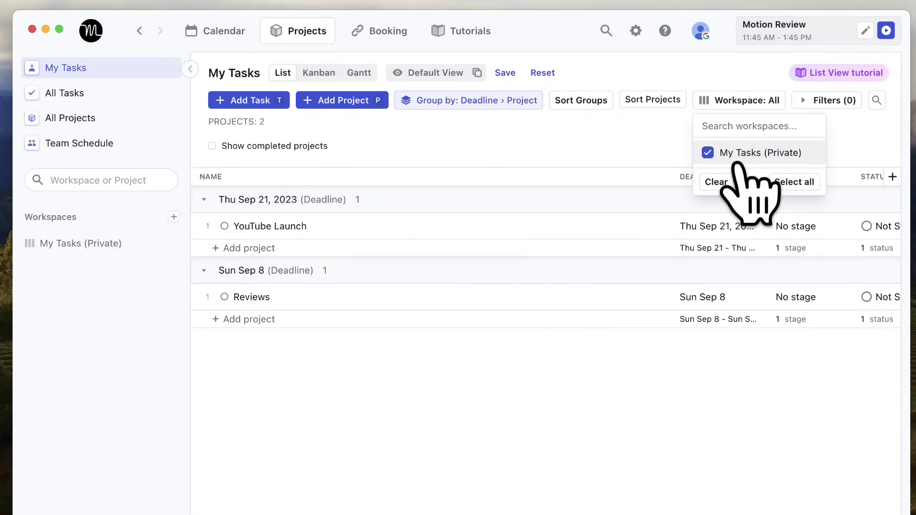
left_click(324, 72)
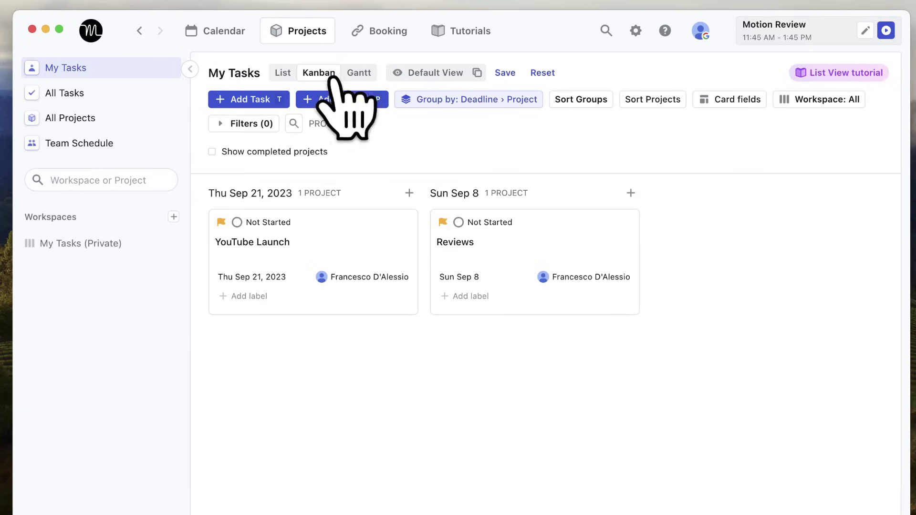
left_click(367, 74)
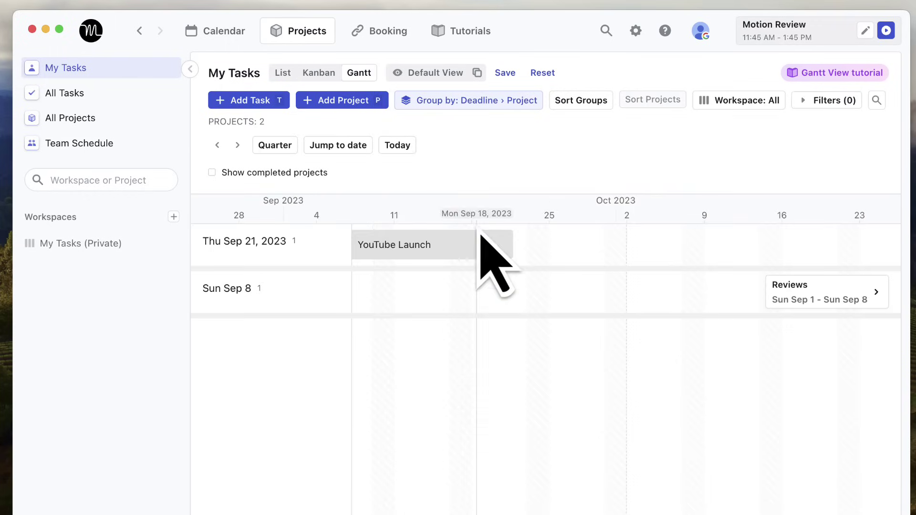
Group the My Tasks Gantt by Assignee, check Team Schedule, then show All Projects
left_click(593, 104)
left_click(499, 104)
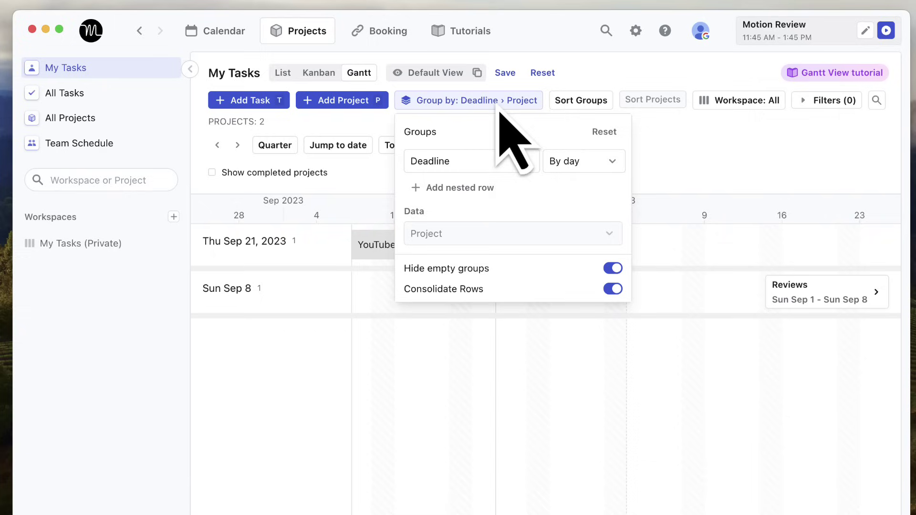
left_click(531, 161)
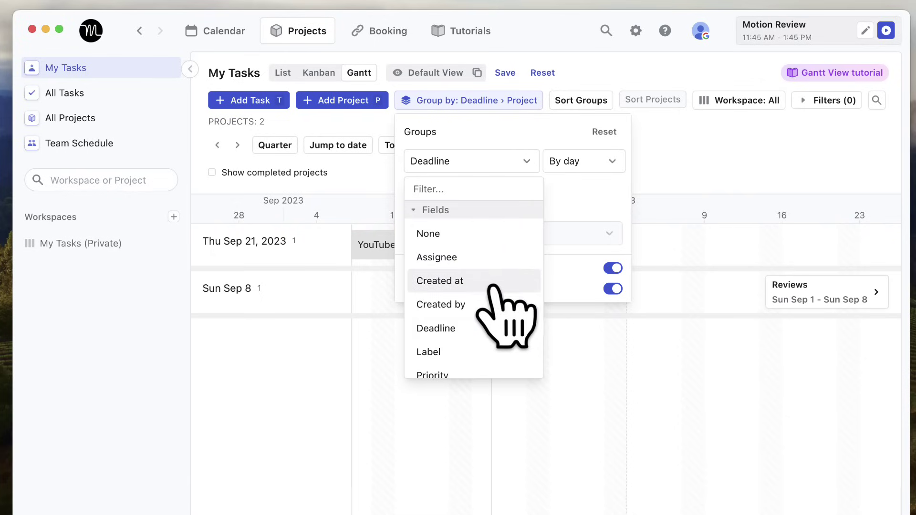
left_click(488, 260)
left_click(674, 180)
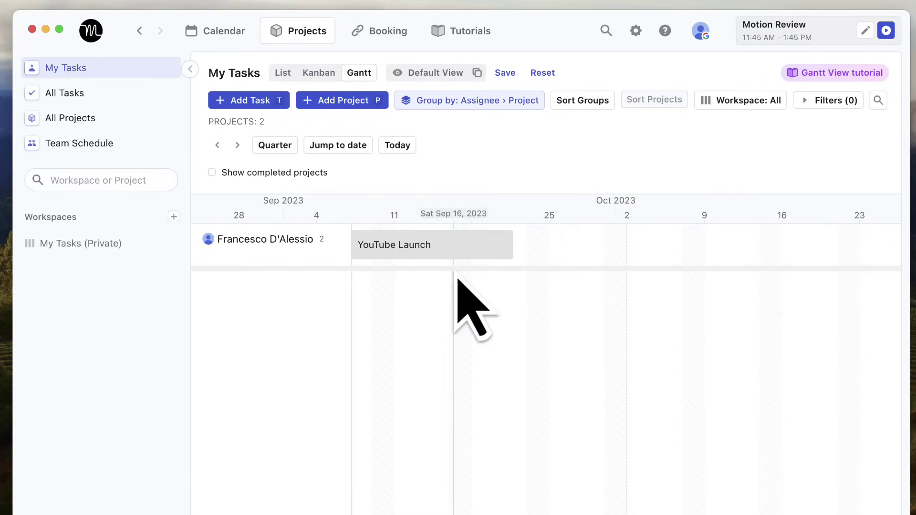
left_click(119, 144)
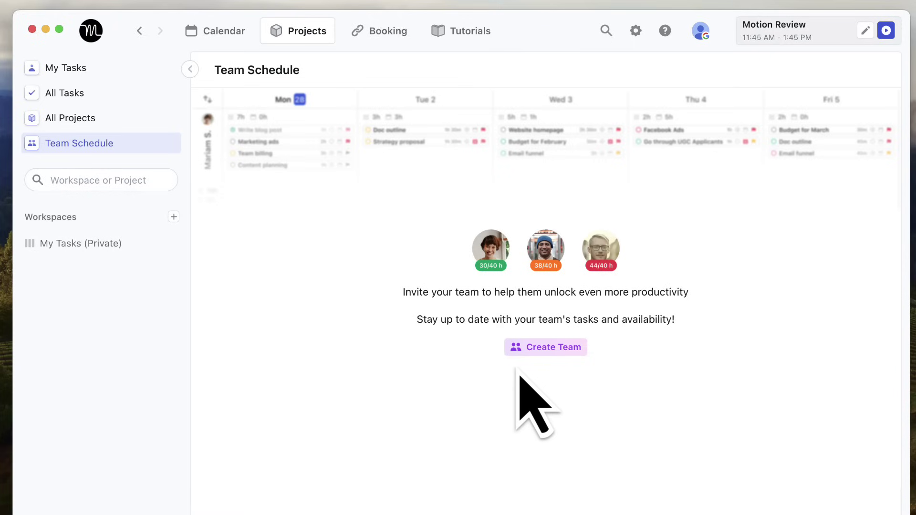
left_click(143, 120)
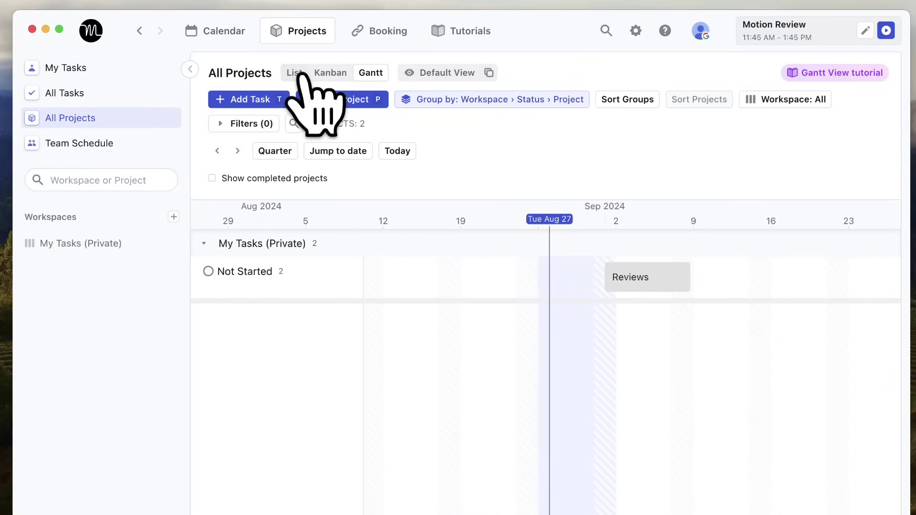
Create a personal view from the Default View menu named 'Gantt - Progress' and save it
left_click(433, 77)
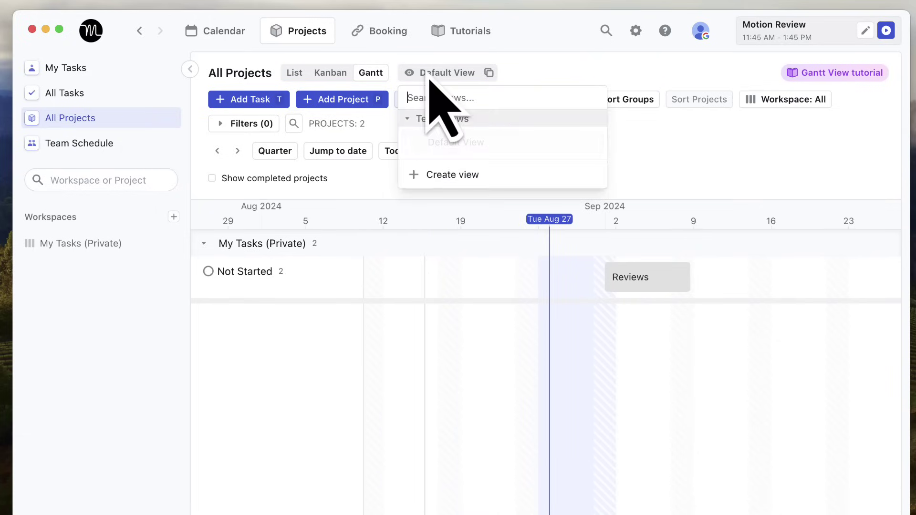
left_click(448, 177)
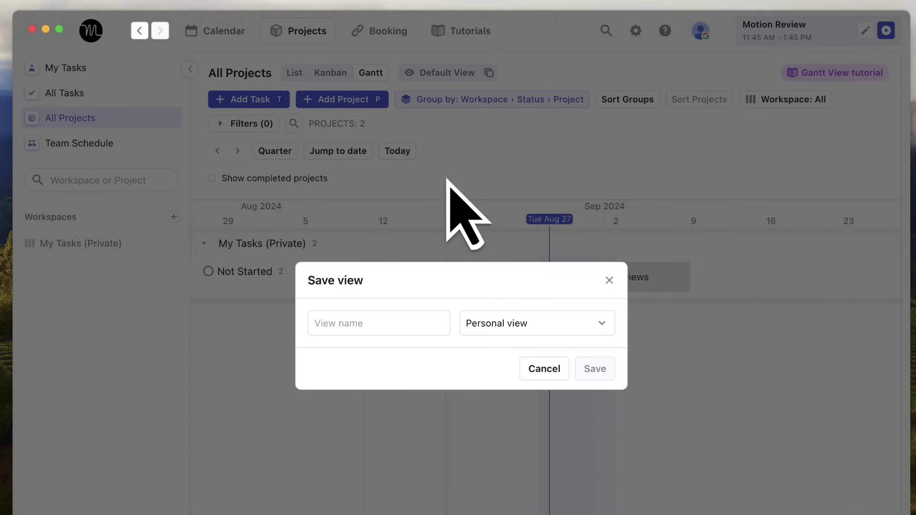
left_click(527, 327)
left_click(514, 378)
left_click(512, 327)
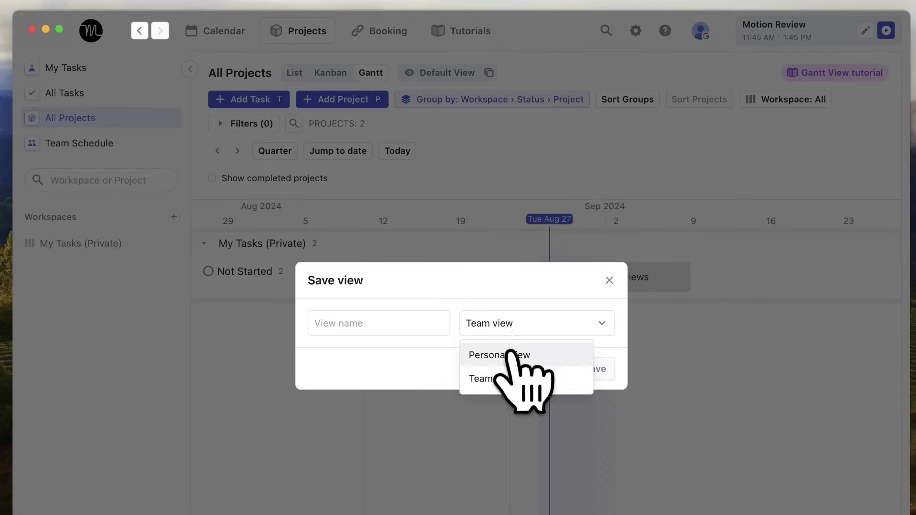
left_click(505, 355)
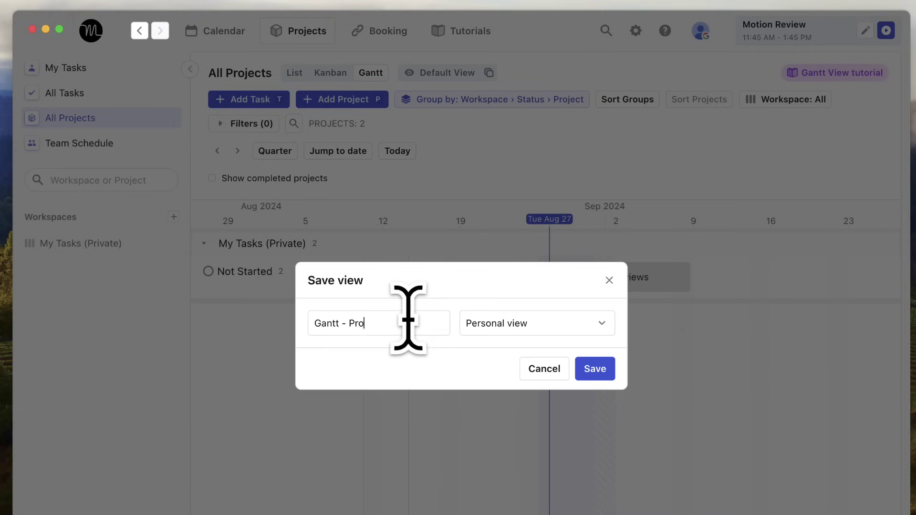
left_click(408, 319)
type("Gantt - Progress")
left_click(595, 368)
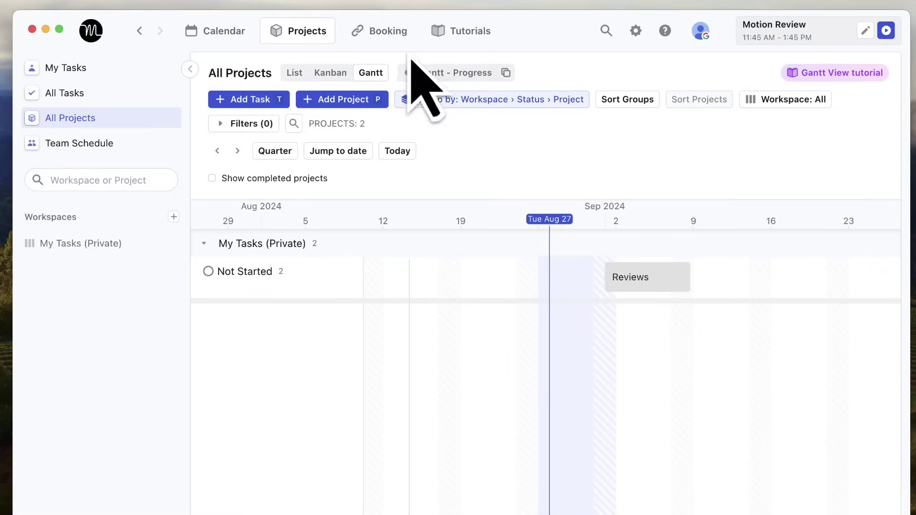
On the Booking page, drag out two available time slots, including one on Wednesday
left_click(394, 43)
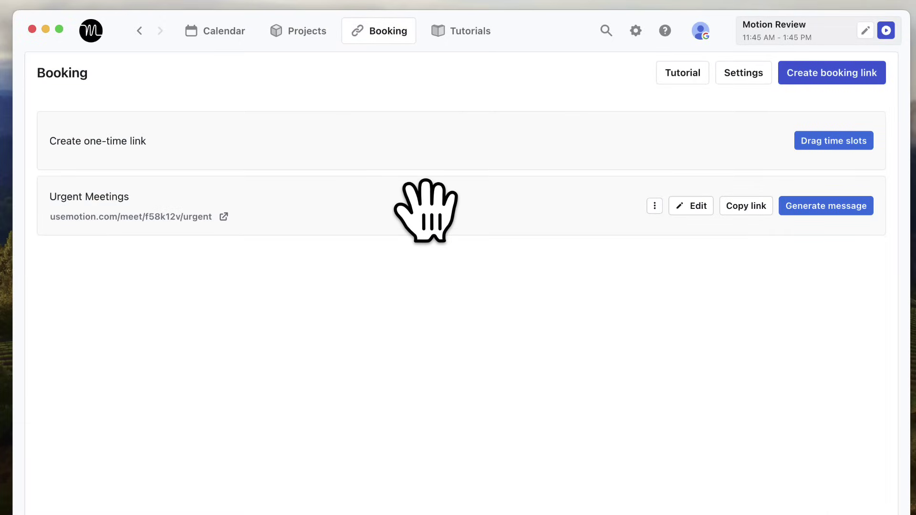
left_click(854, 141)
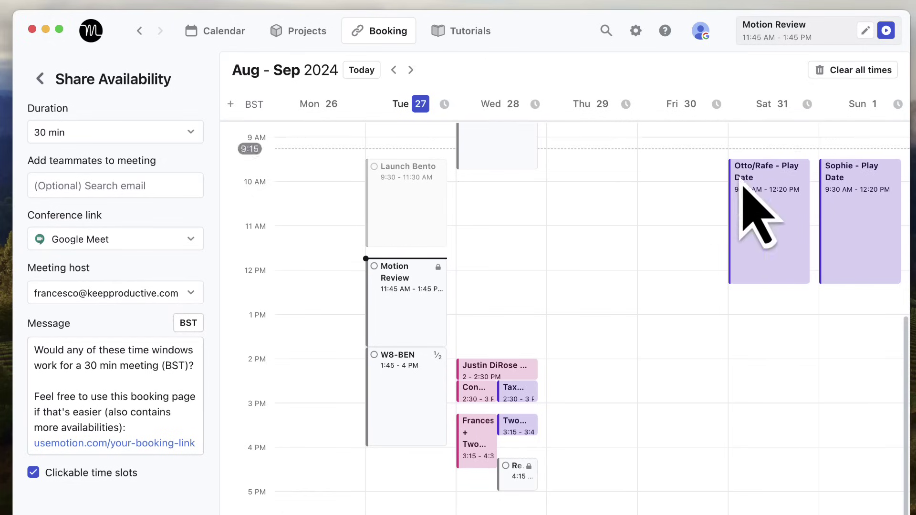
mouse_move(511, 280)
left_mouse_down()
mouse_move(513, 313)
mouse_move(496, 355)
left_mouse_up()
left_click_drag(405, 472, 405, 514)
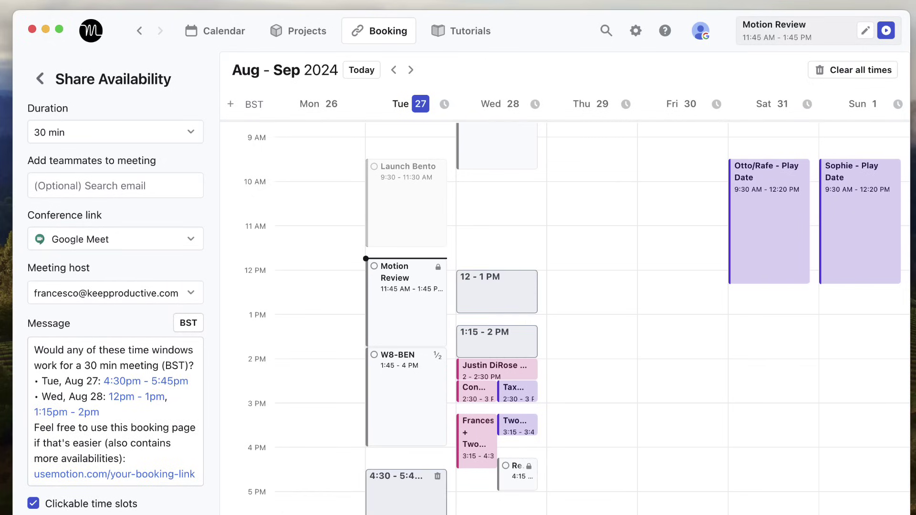
key("Escape")
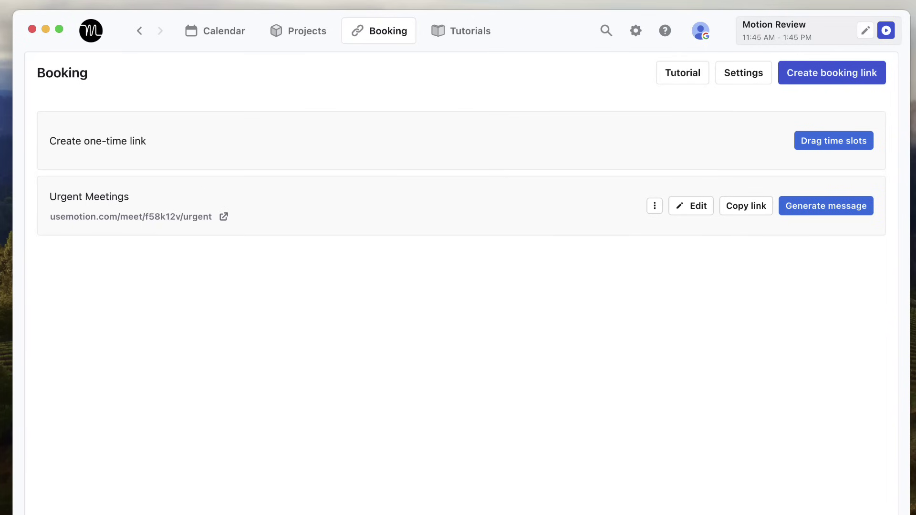
Open the booking page in a private window and pick the Wed Aug 28 1:30 PM slot
key("super+shift+n")
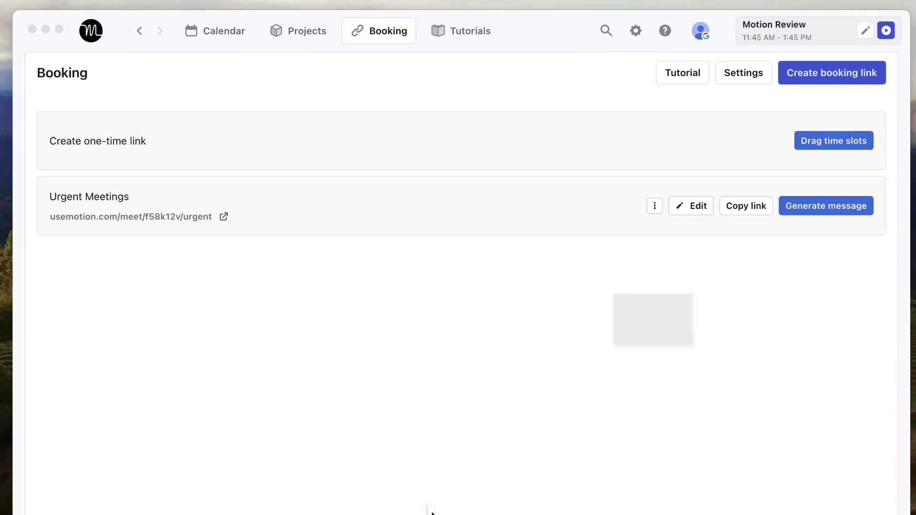
type("usemotion.com/meet/francesco-x5740v7")
key("Return")
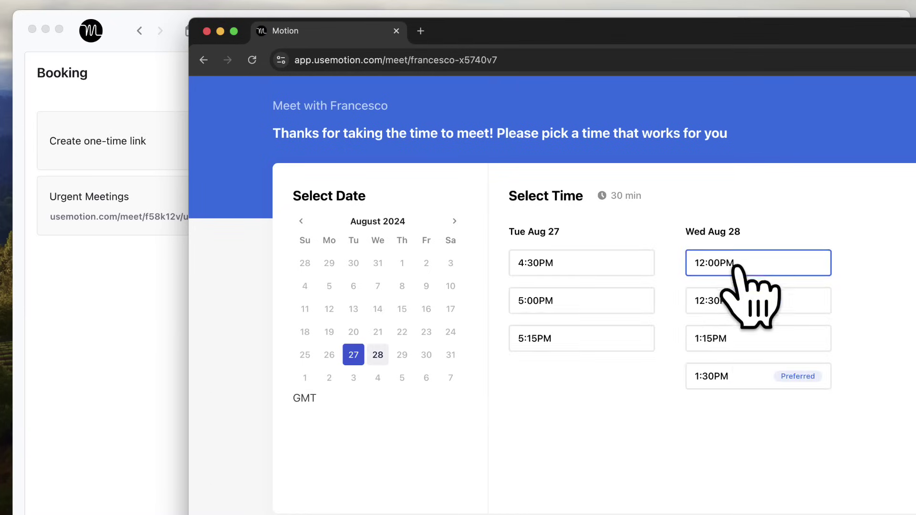
left_click(747, 377)
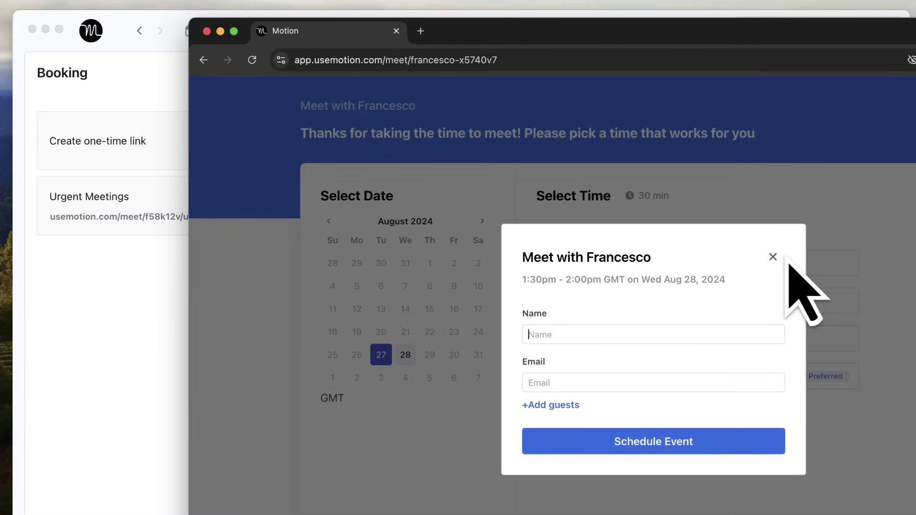
left_click(207, 31)
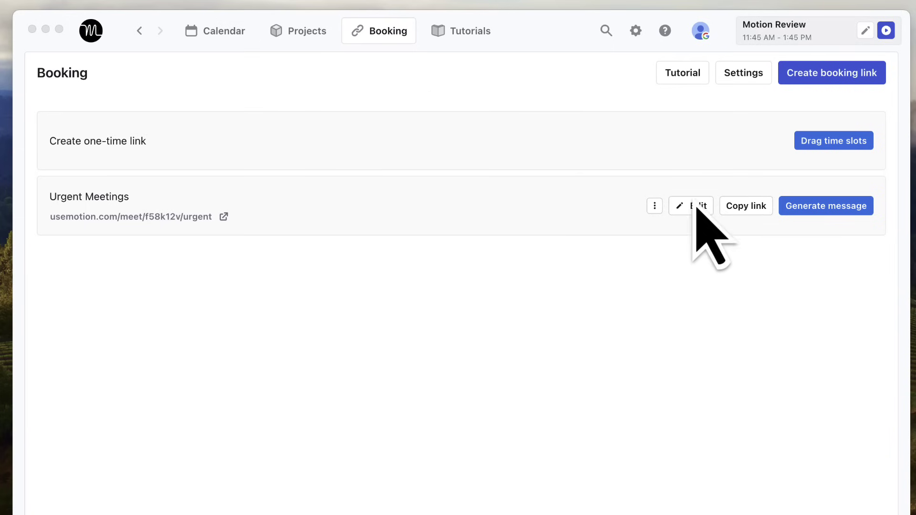
left_click(698, 210)
scroll(593, 353, "down", 10)
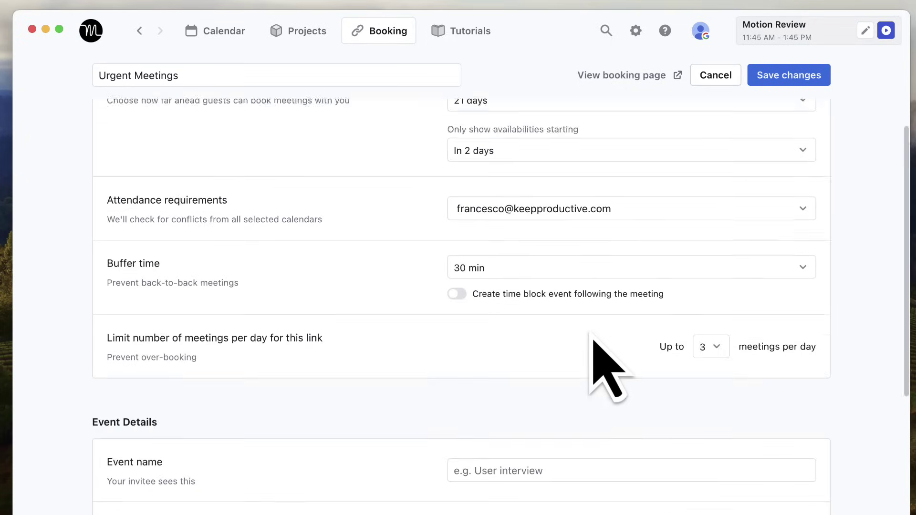
scroll(593, 340, "down", 5)
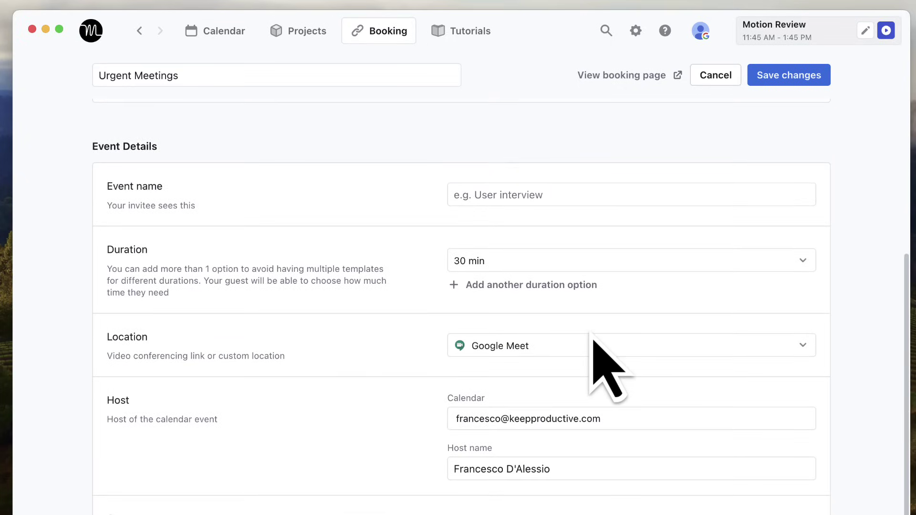
scroll(606, 367, "down", 10)
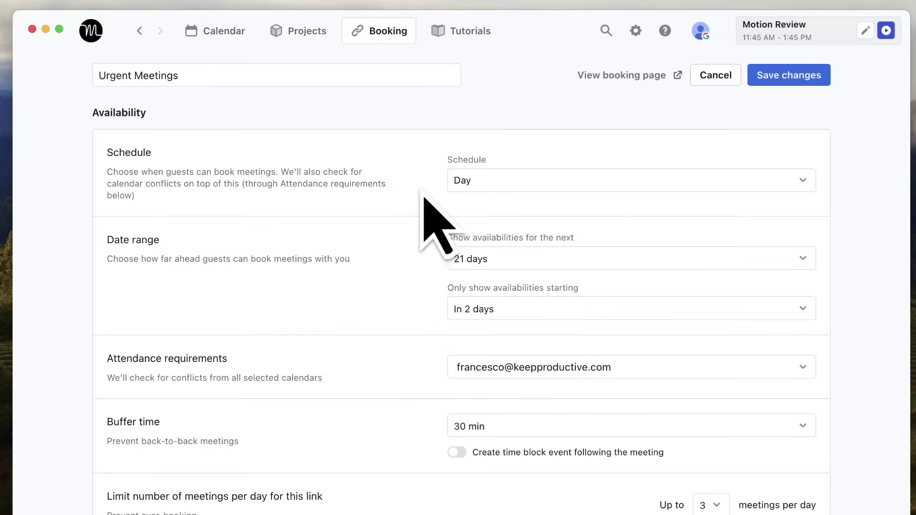
left_click(701, 76)
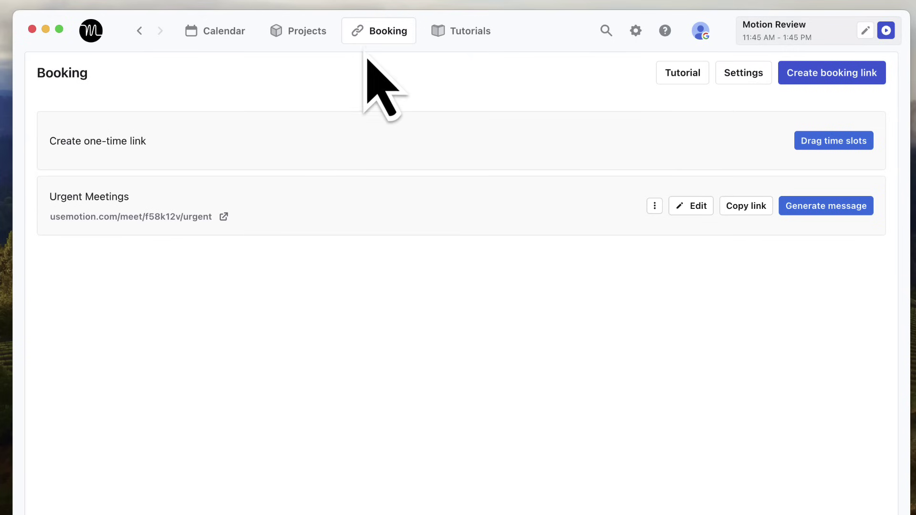
Open Motion Review from the week calendar and check its Todo status and High priority without changing them
left_click(228, 33)
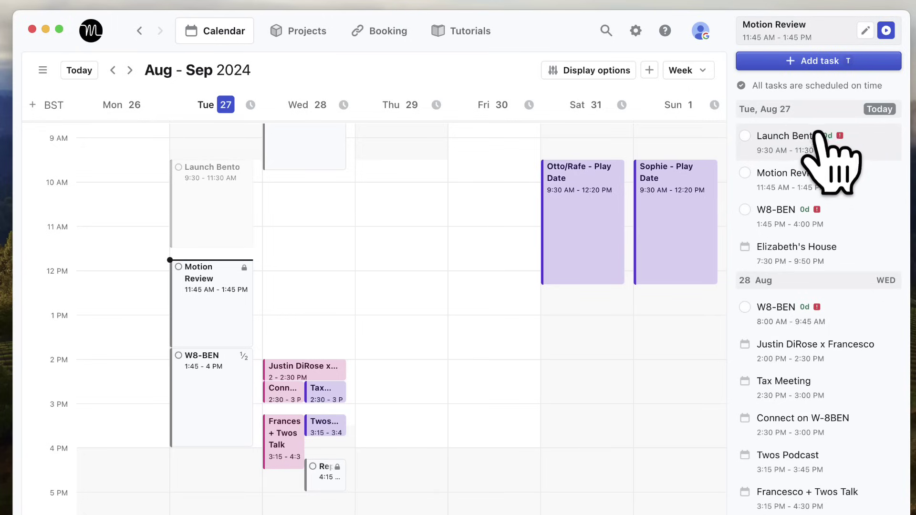
left_click(241, 310)
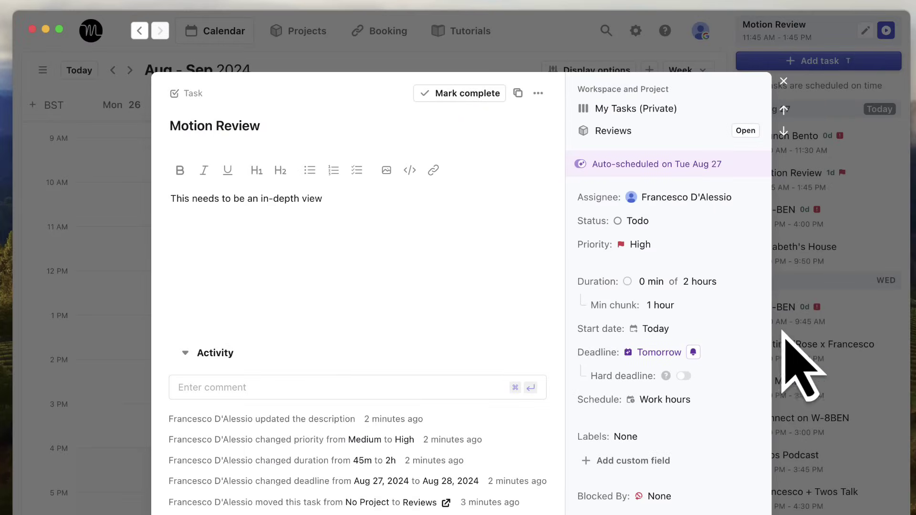
left_click(697, 224)
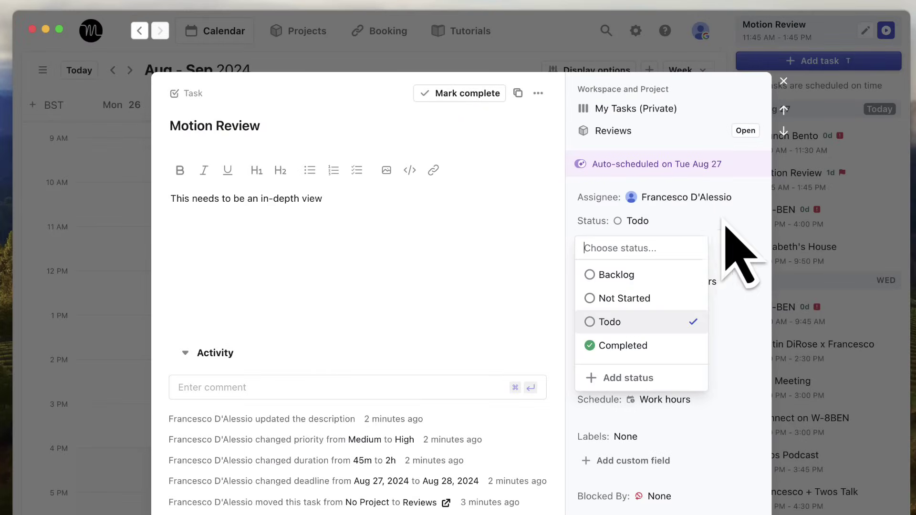
left_click(730, 245)
left_click(719, 266)
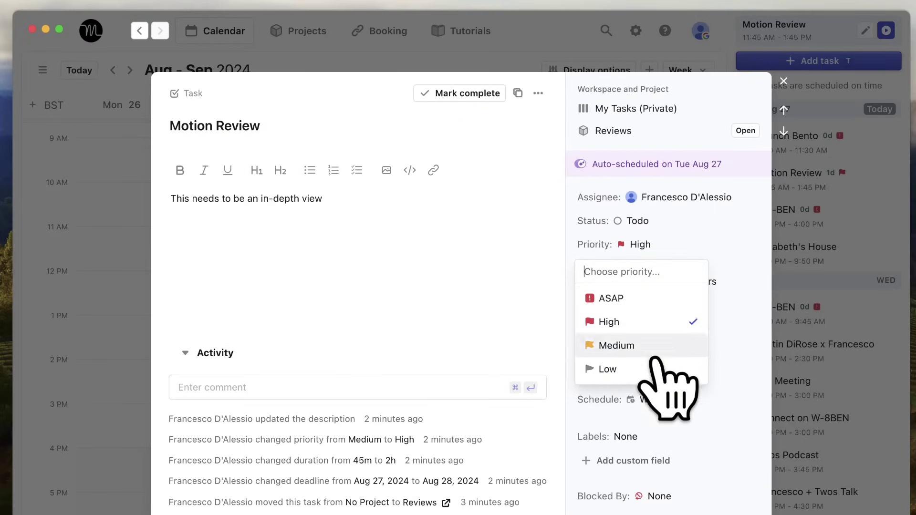
left_click(848, 276)
Start a 1-hour work session on Motion Review now, running 11:44 AM–12:44 PM
left_click(854, 241)
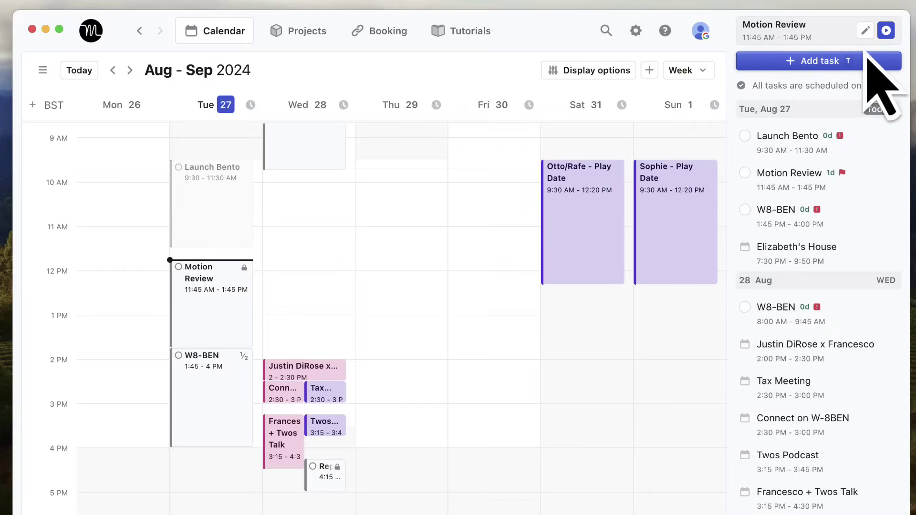
left_click(886, 30)
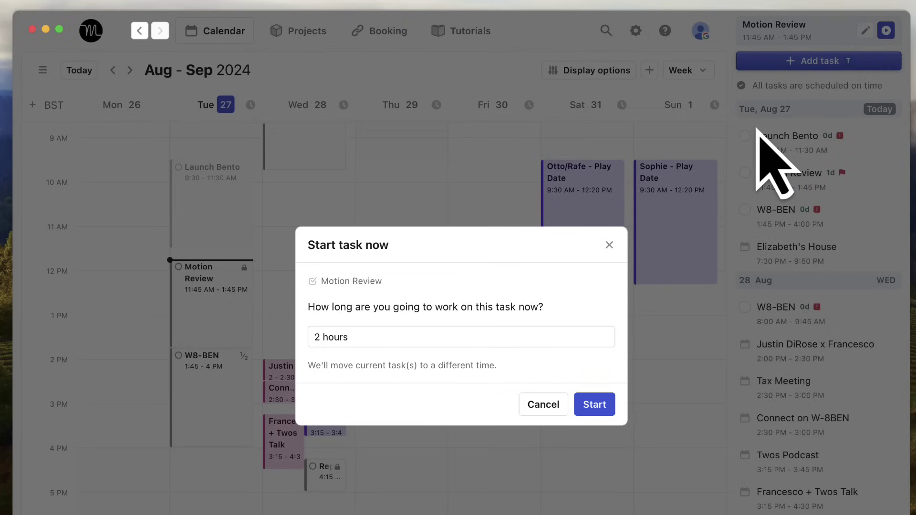
left_click(576, 340)
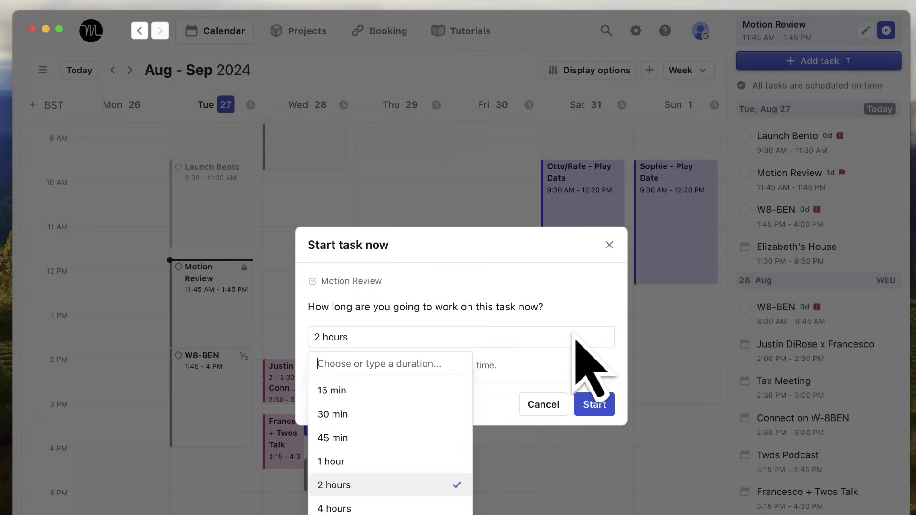
left_click(436, 461)
left_click(591, 404)
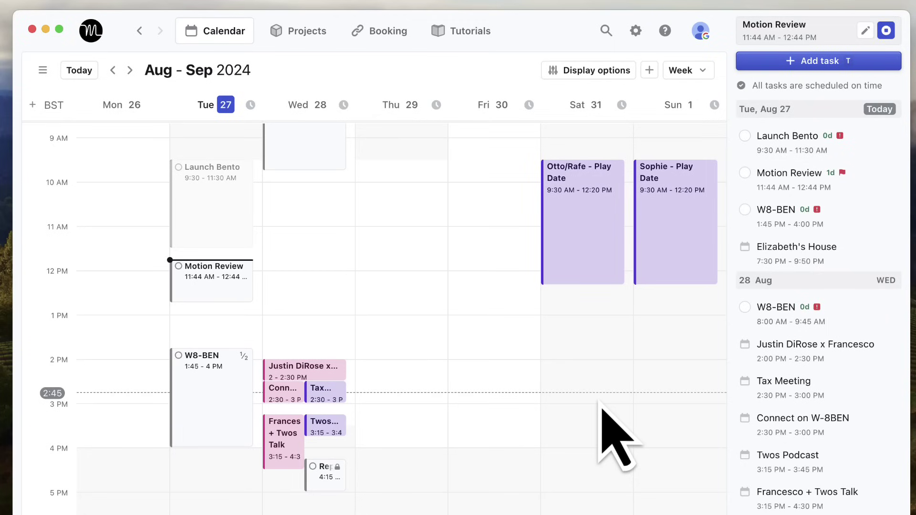
scroll(467, 379, "up", 3)
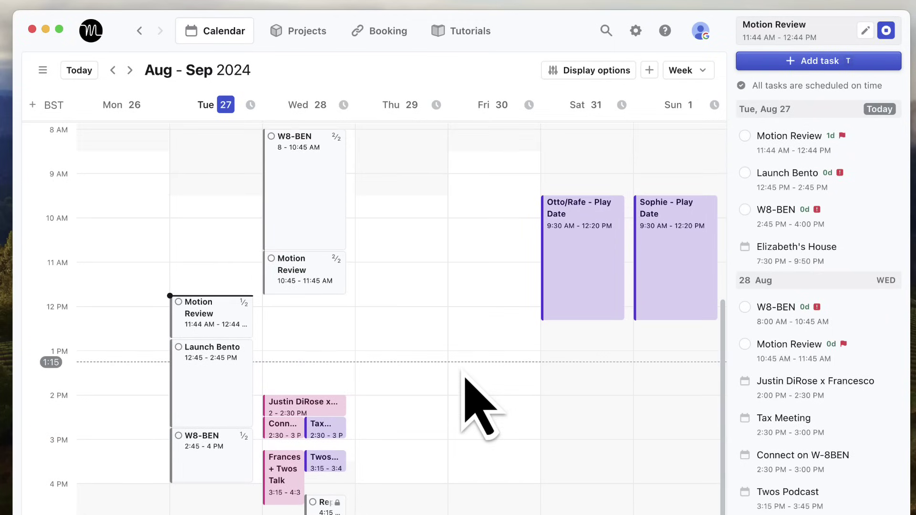
scroll(458, 391, "up", 2)
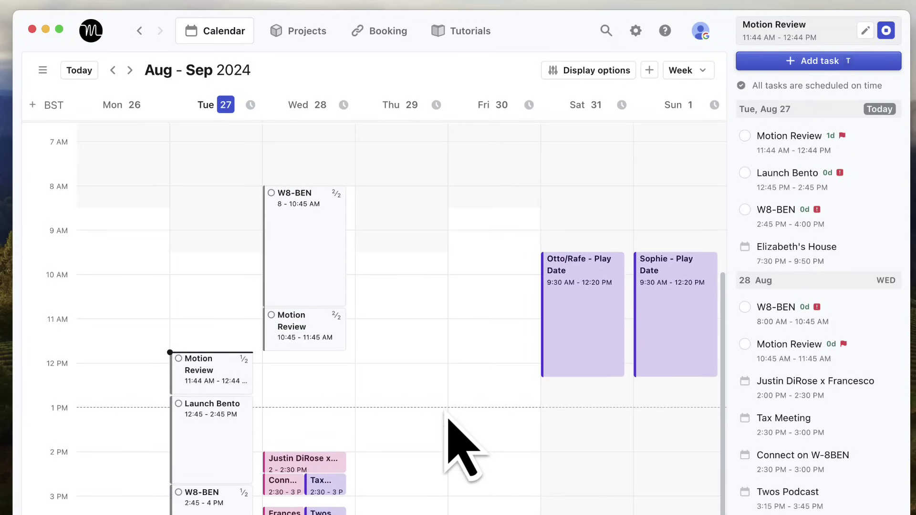
scroll(420, 400, "down", 1)
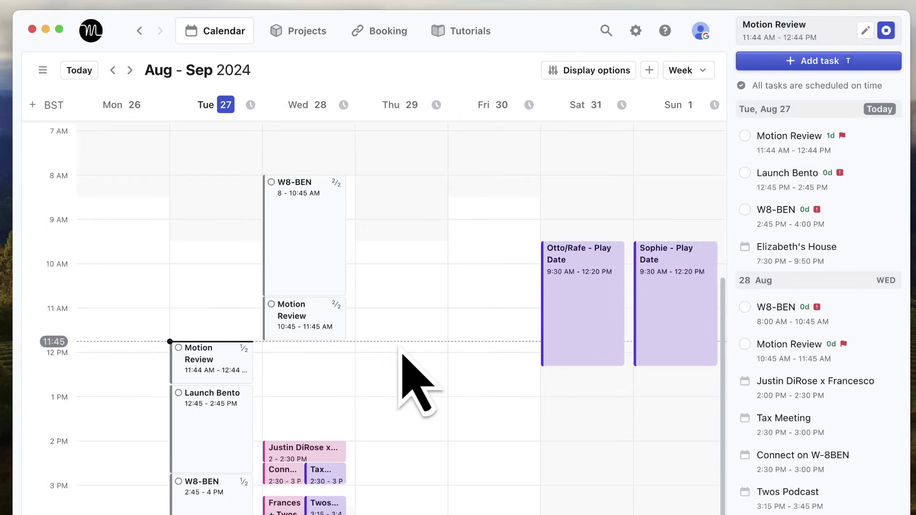
Glance at the Add account and Auto-scheduling settings, then show the All Projects Gantt timeline
left_click(636, 31)
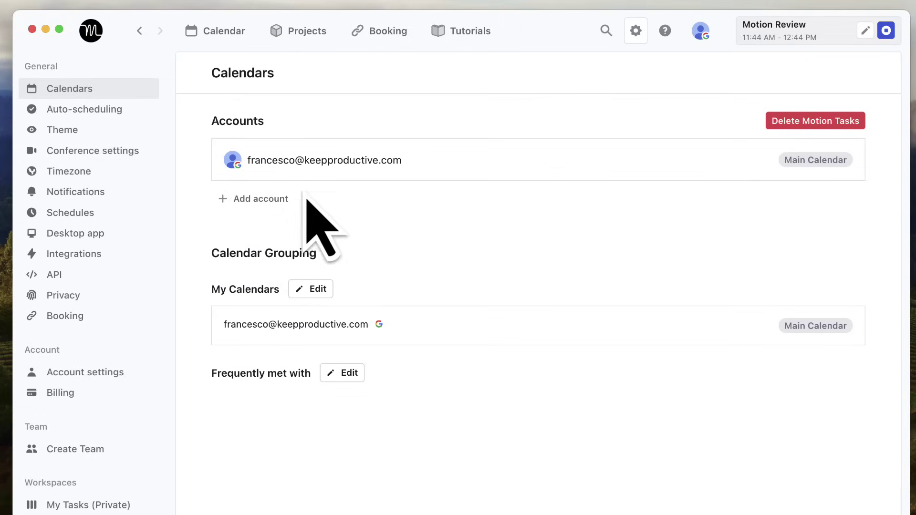
left_click(261, 200)
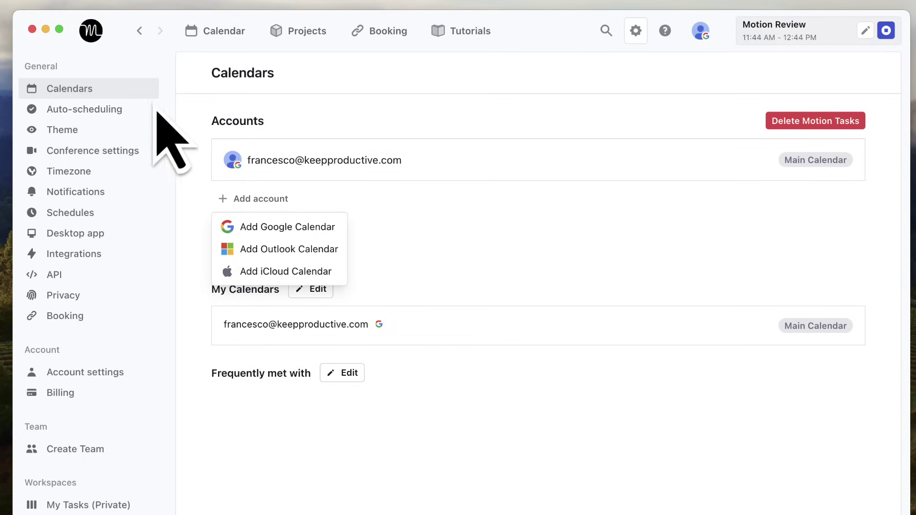
left_click(130, 113)
left_click(130, 112)
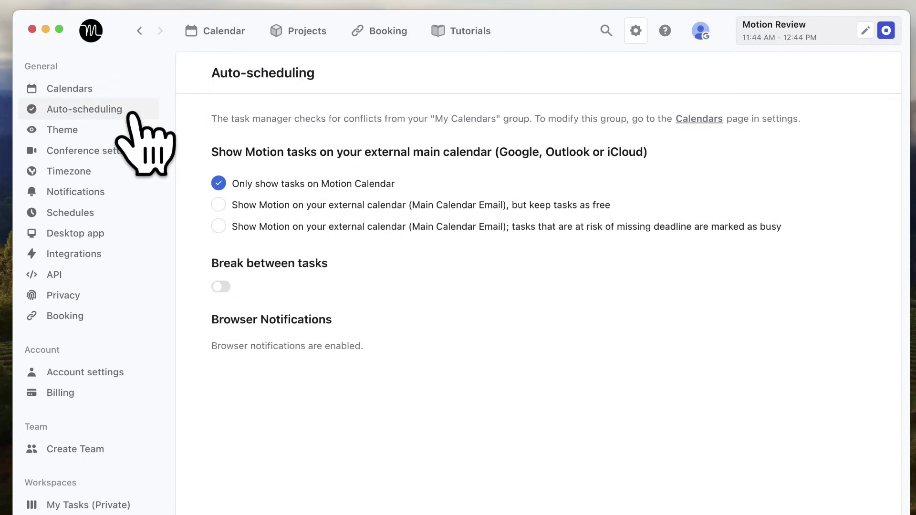
left_click(280, 35)
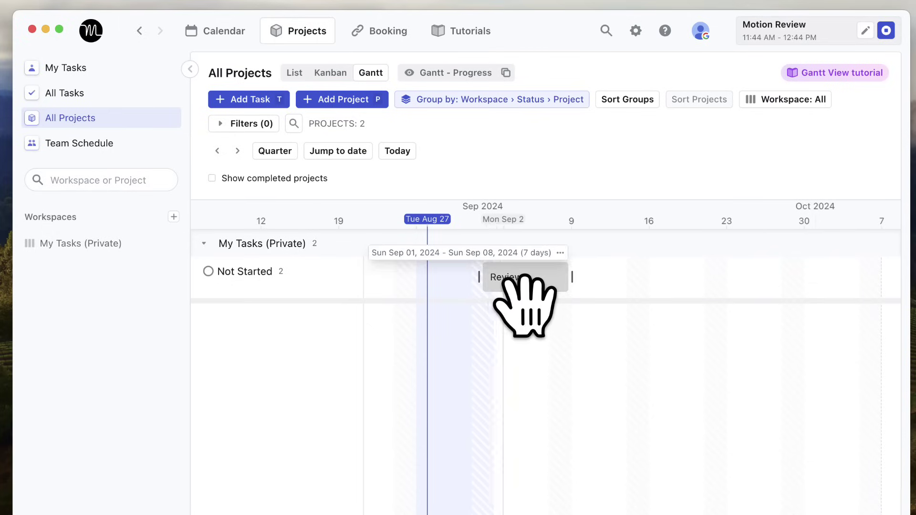
Switch the Gantt timeline scale from Quarter to Year, then return to the week calendar
left_click(276, 152)
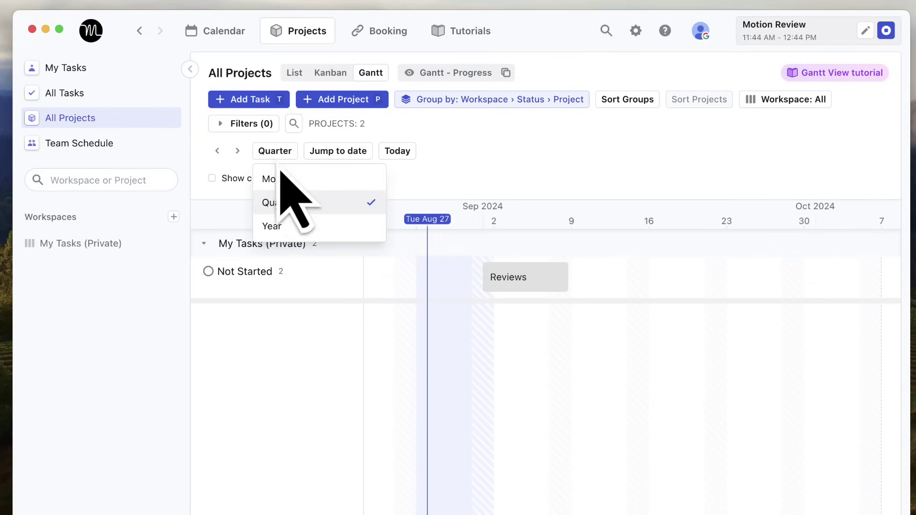
left_click(291, 225)
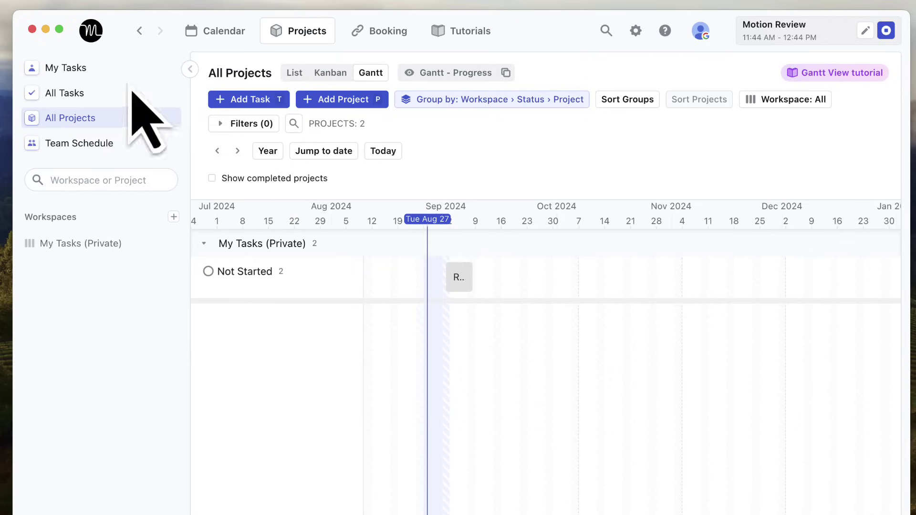
left_click(217, 30)
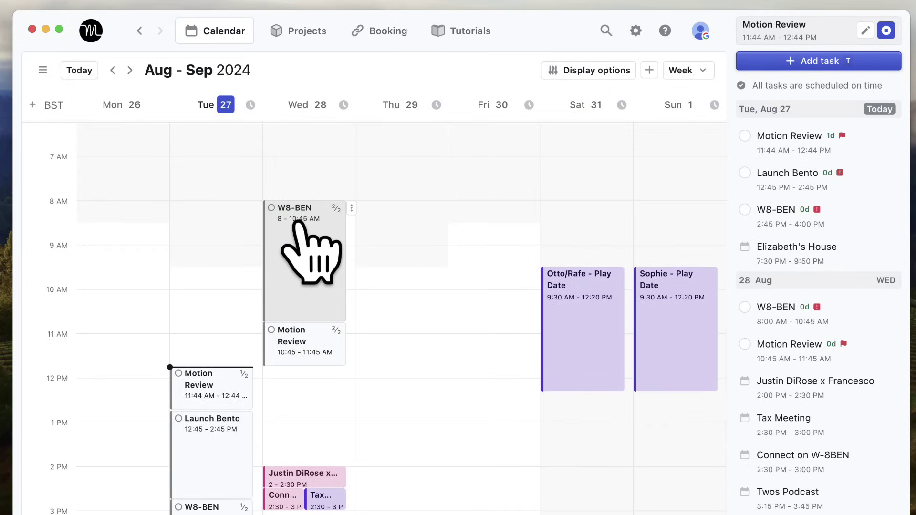
scroll(303, 286, "down", 3)
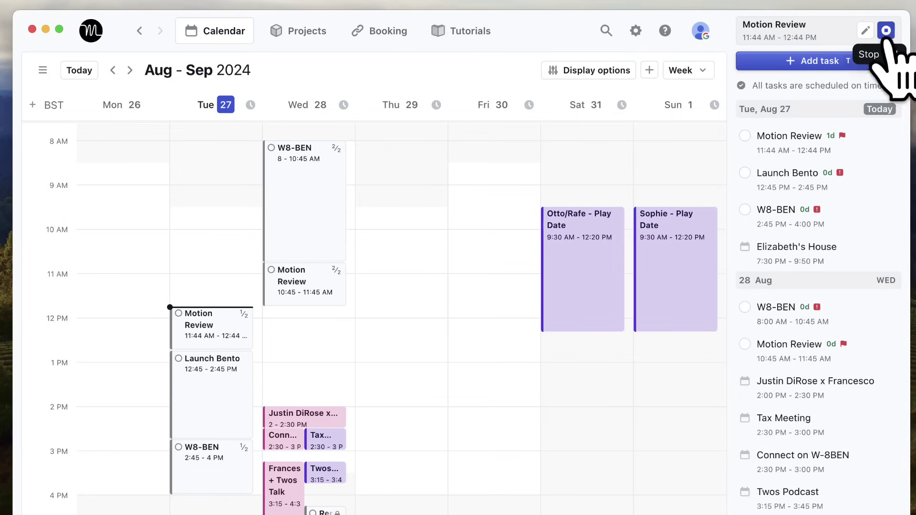
Turn off auto-scheduling for the Motion Review task so it leaves the calendar
left_click(204, 319)
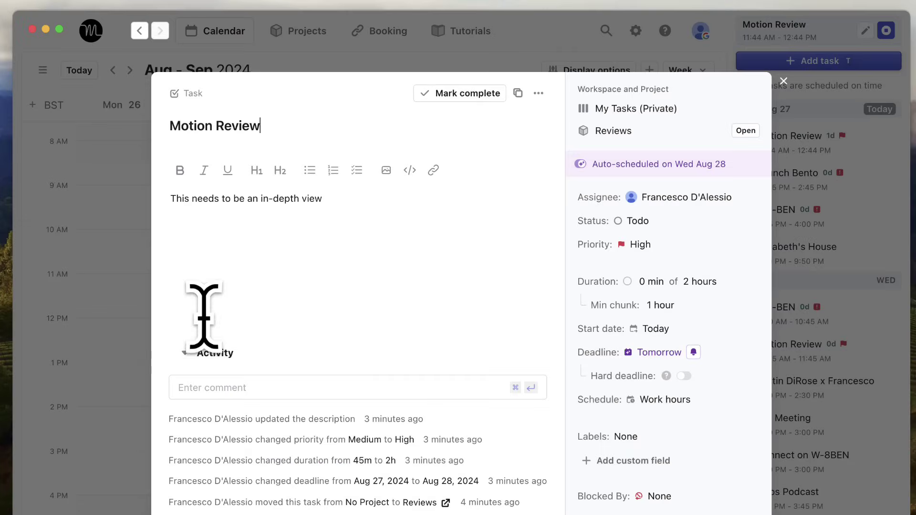
left_click(538, 92)
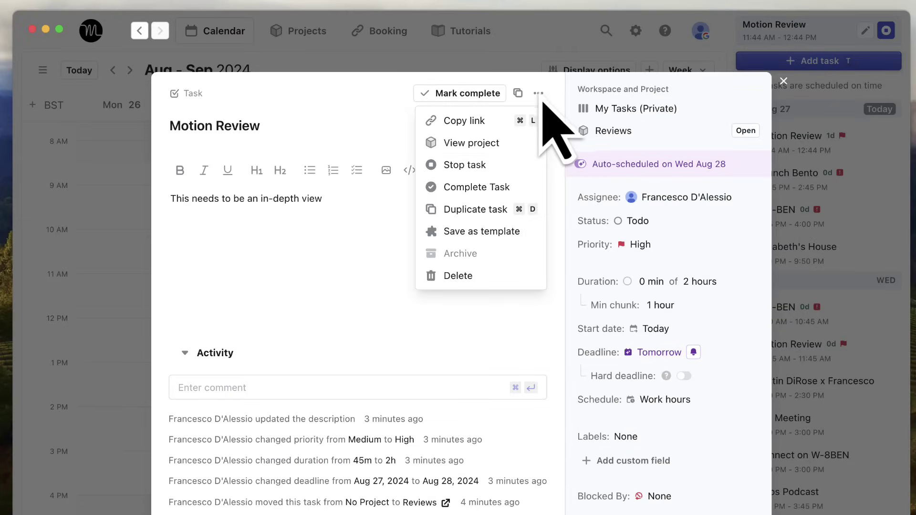
left_click(788, 211)
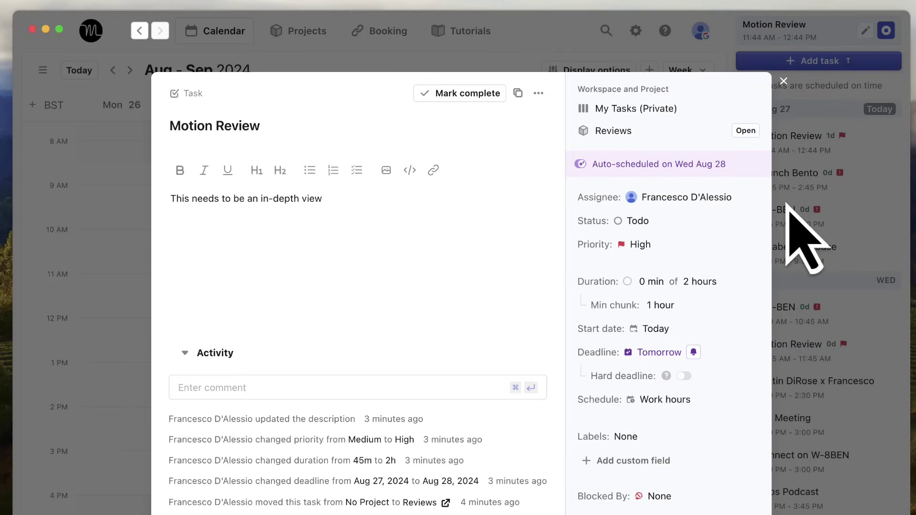
left_click(580, 164)
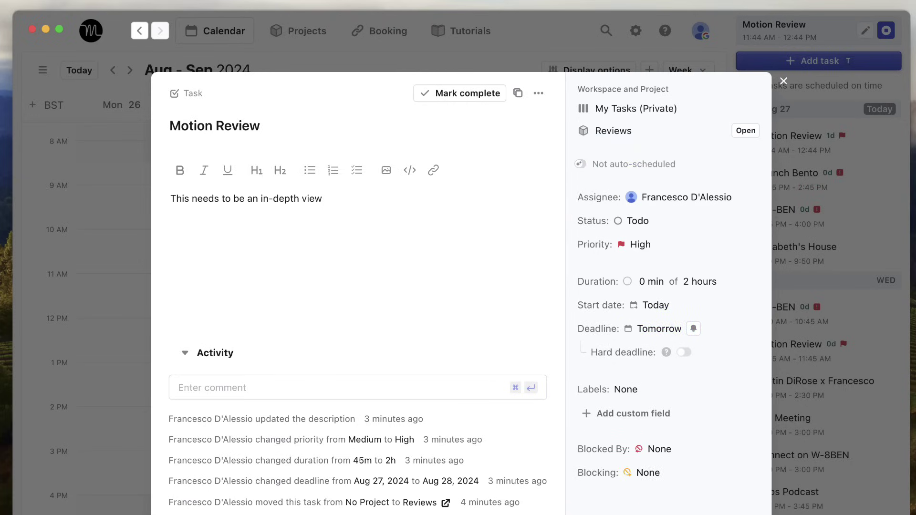
key("Escape")
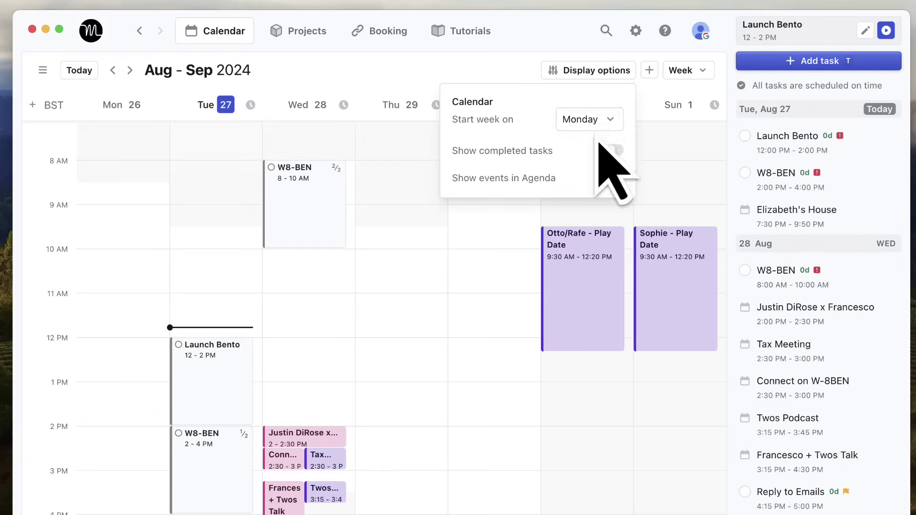
Keep weeks starting on Monday and switch the calendar from Week to Day view
left_click(582, 149)
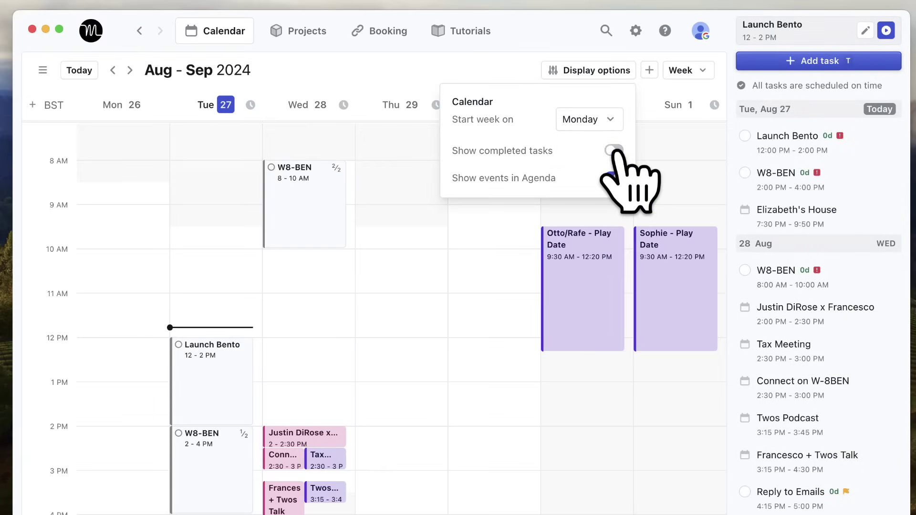
left_click(682, 70)
left_click(681, 93)
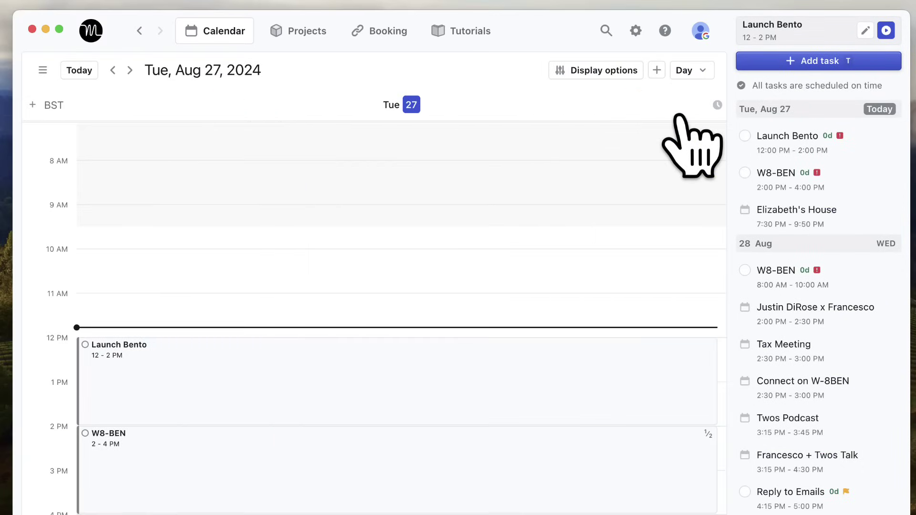
Block out 3:15–4:15 PM on Tuesday Aug 27
left_click(717, 105)
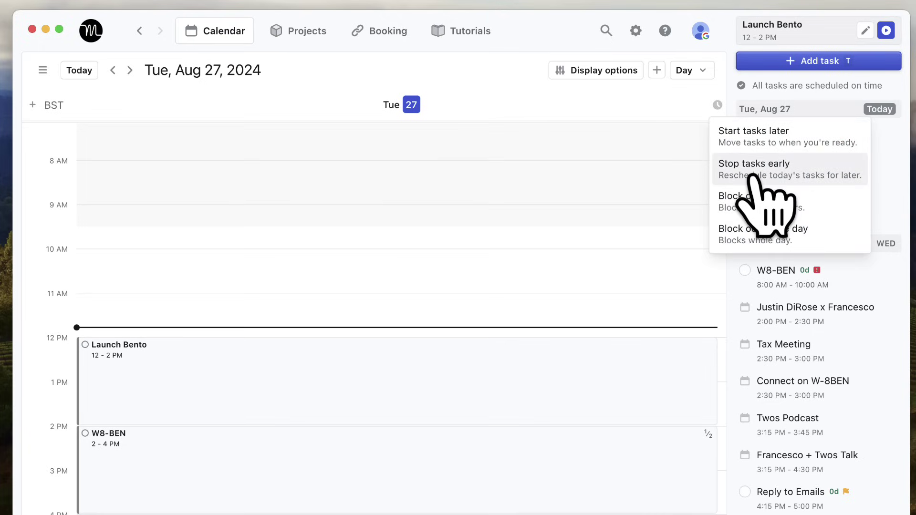
left_click(769, 200)
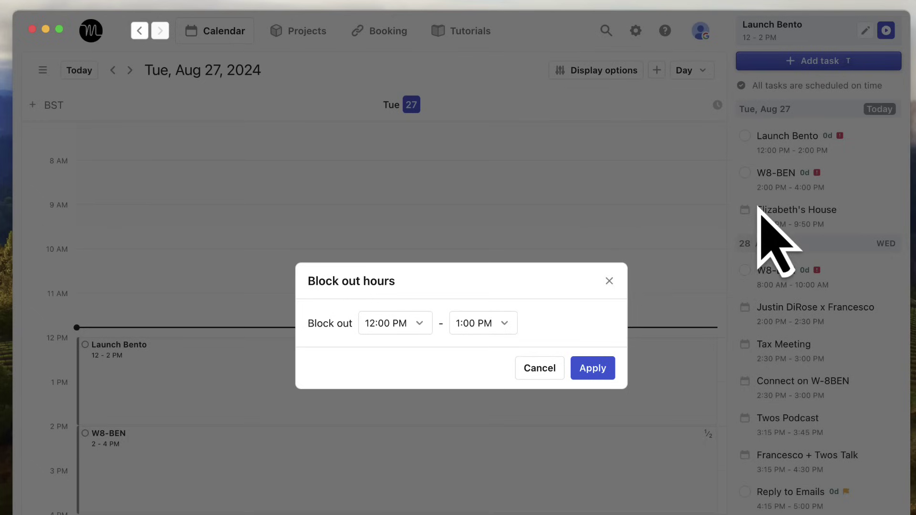
left_click(414, 324)
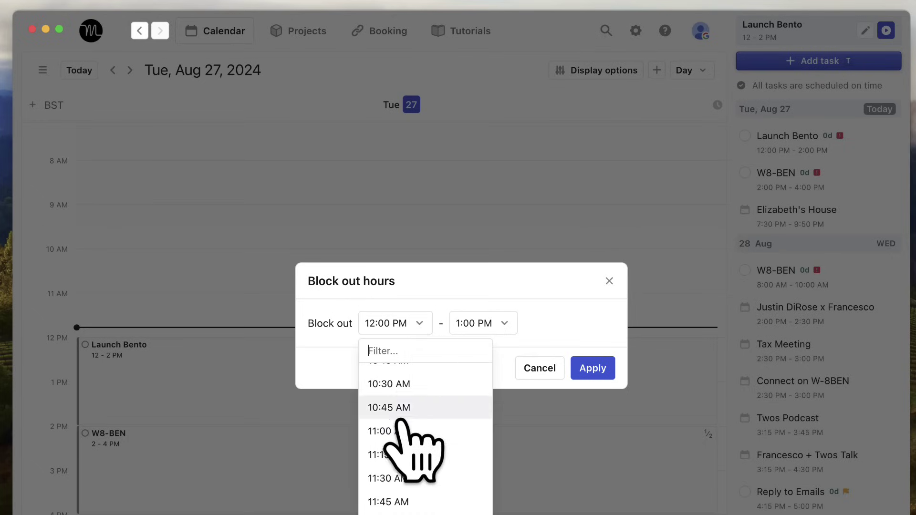
scroll(406, 472, "down", 4)
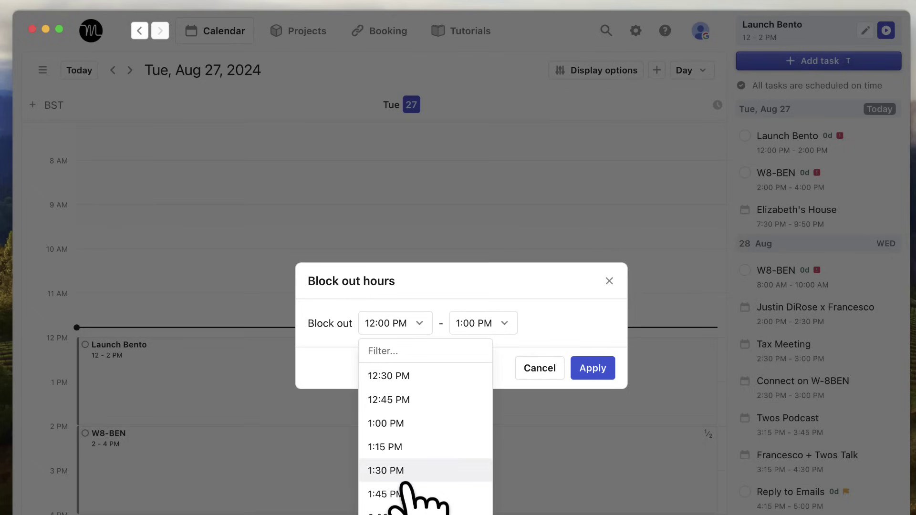
scroll(405, 473, "down", 4)
left_click(404, 479)
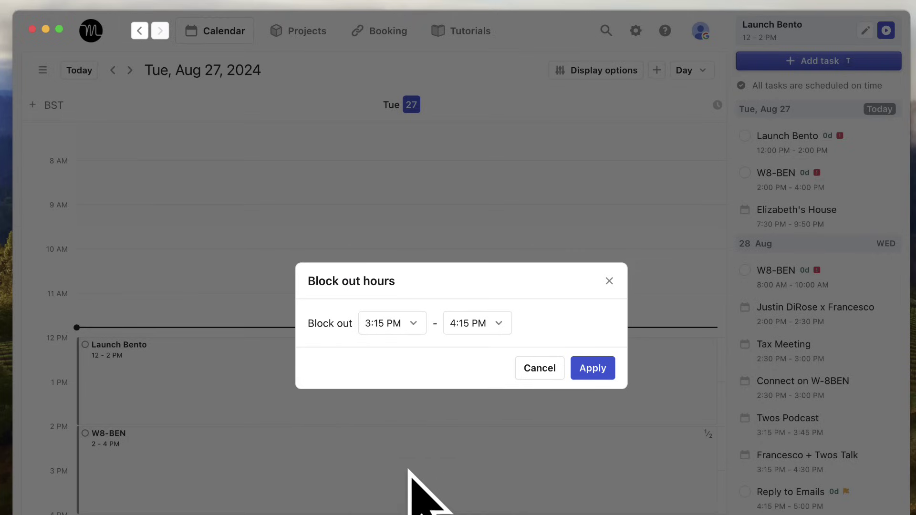
left_click(592, 370)
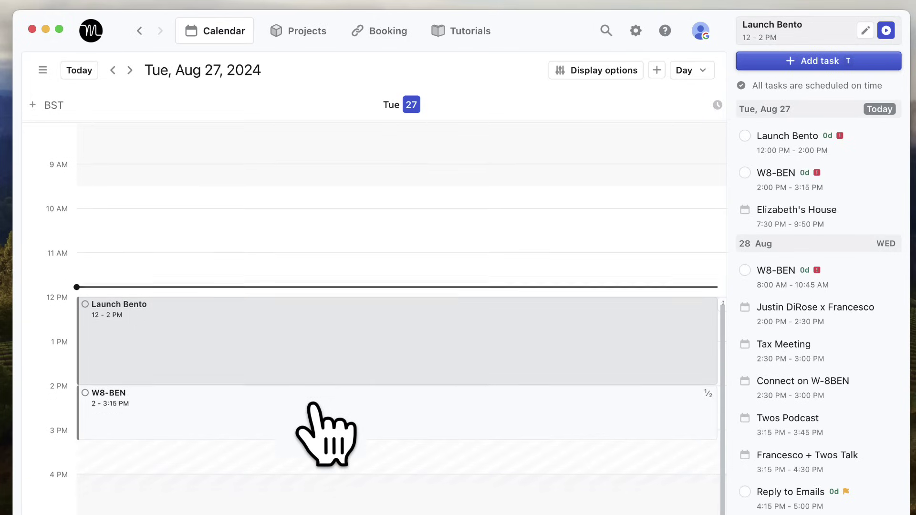
scroll(315, 405, "down", 5)
scroll(315, 405, "down", 3)
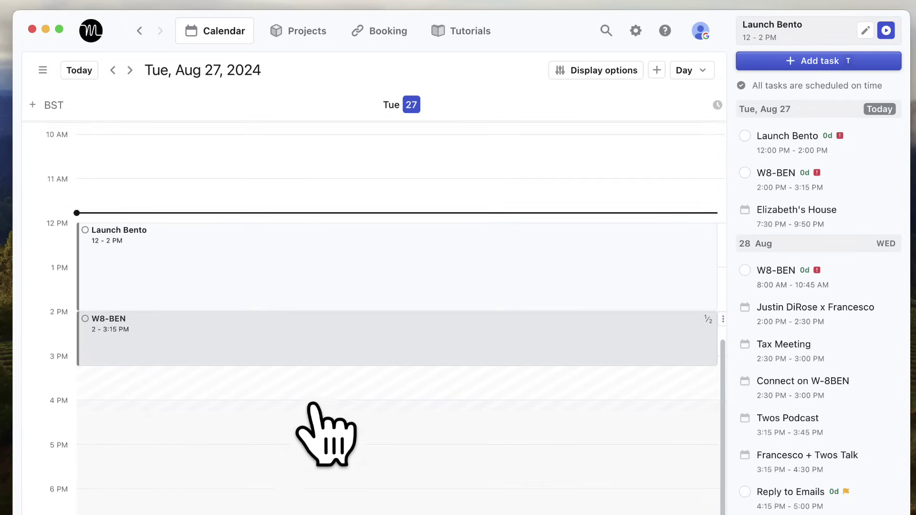
scroll(315, 411, "up", 5)
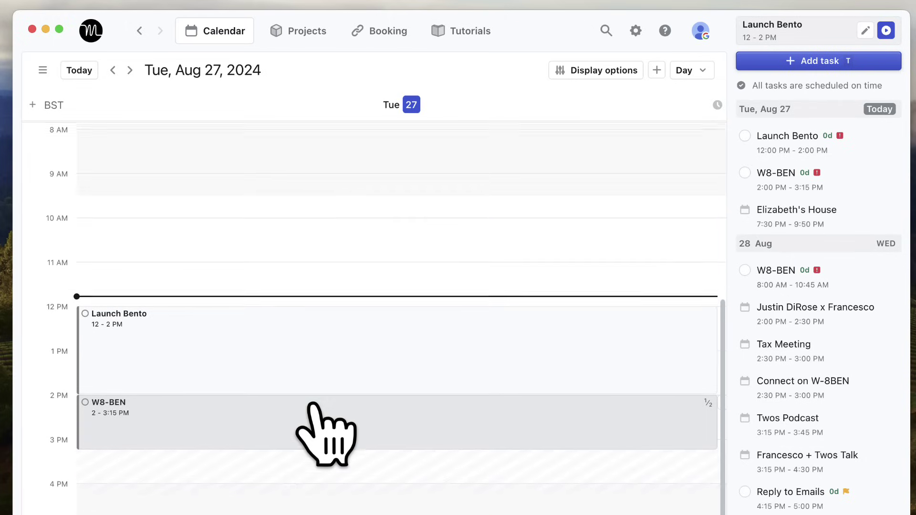
Switch back to Week view and discard a draft event started at 3:30 PM Tuesday
left_click(689, 72)
left_click(690, 99)
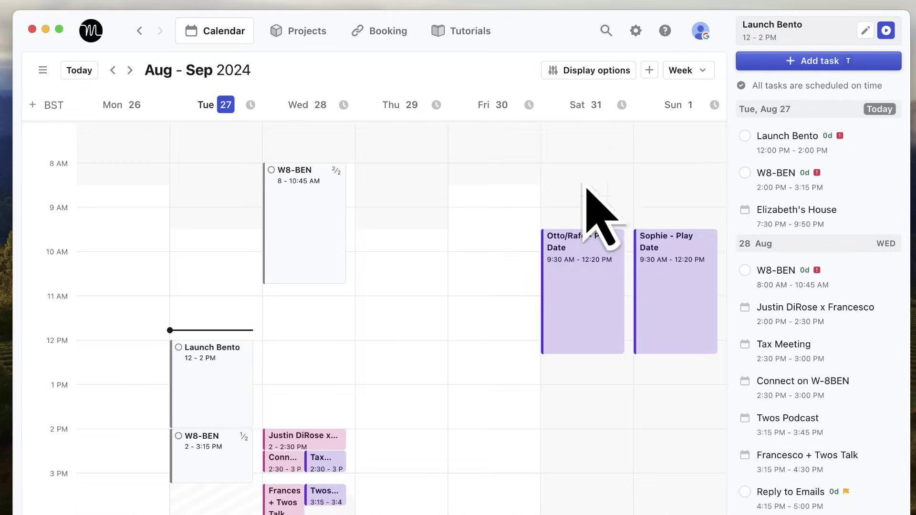
left_click(224, 511)
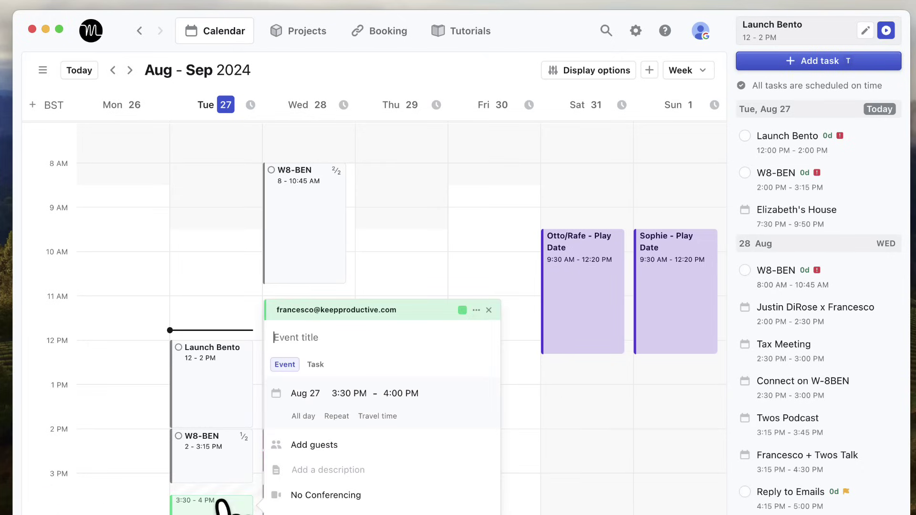
key("Escape")
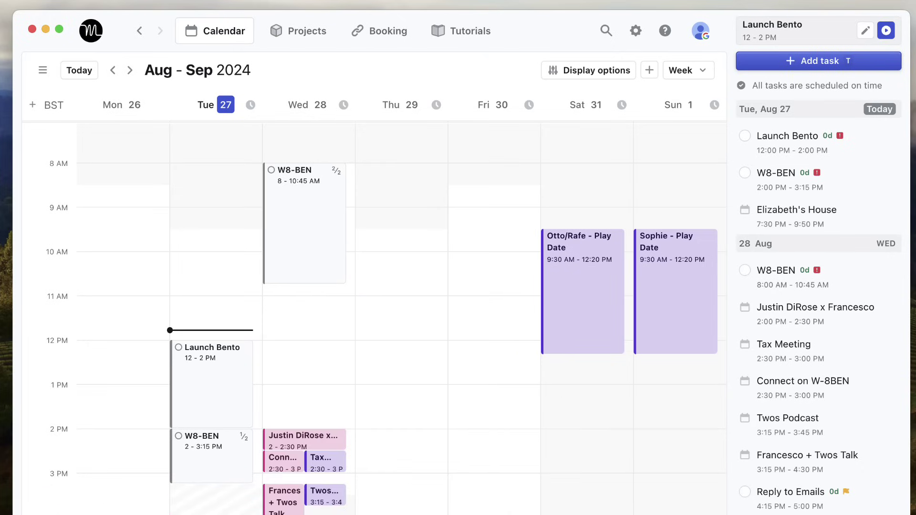
scroll(453, 281, "up", 1)
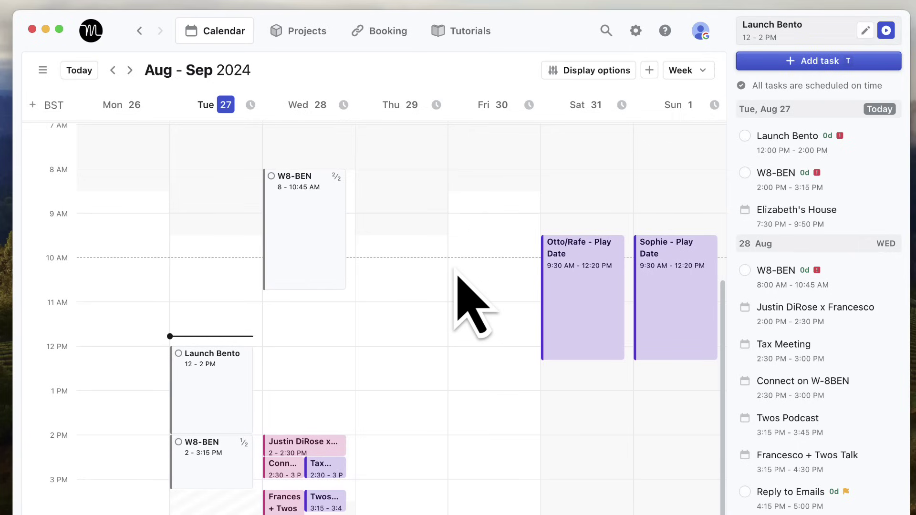